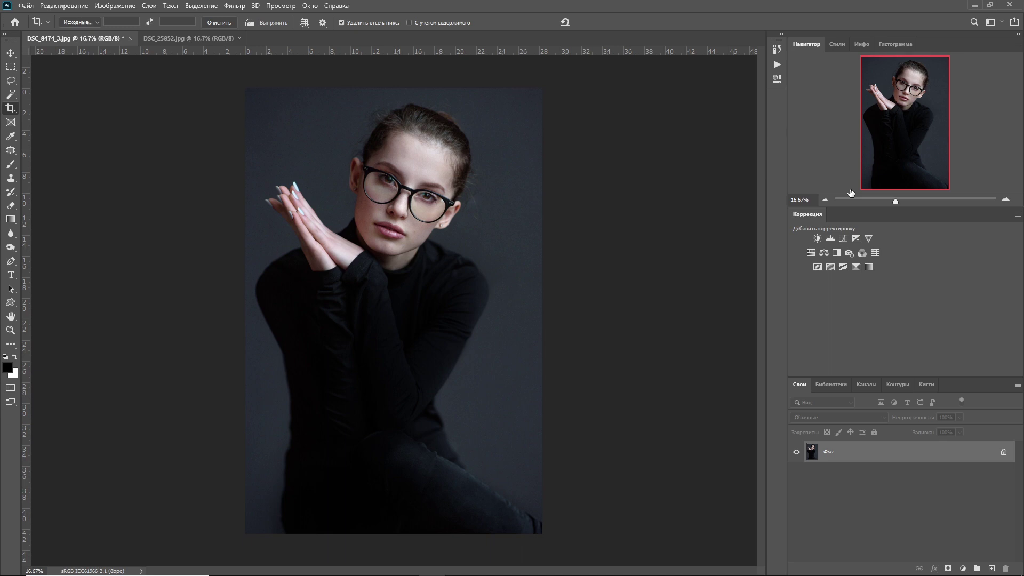
Zoom out and scroll around the dark portrait to inspect it.
scroll(534, 208, "up", 1)
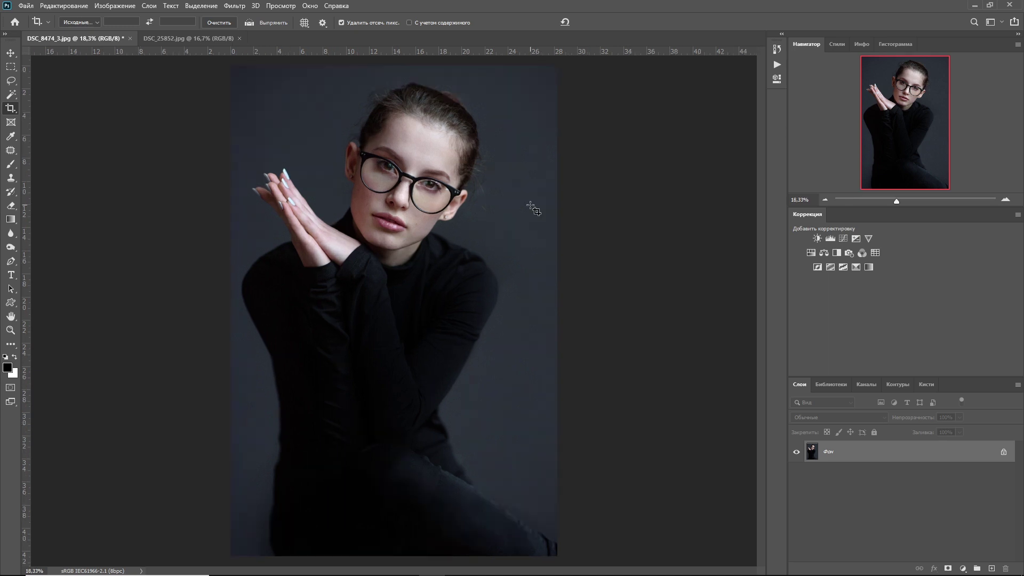
scroll(533, 208, "down", 1)
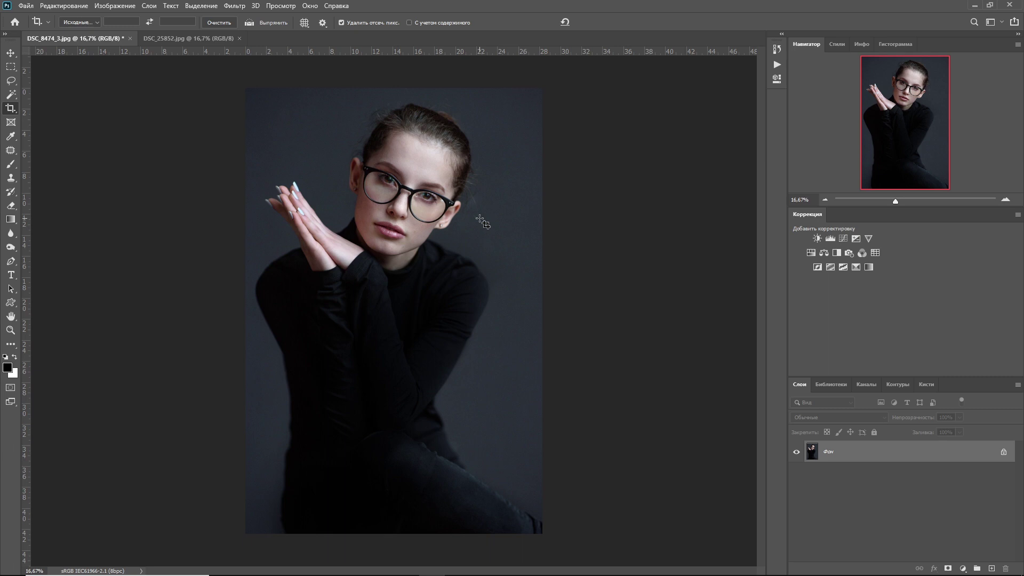
scroll(346, 279, "up", 1)
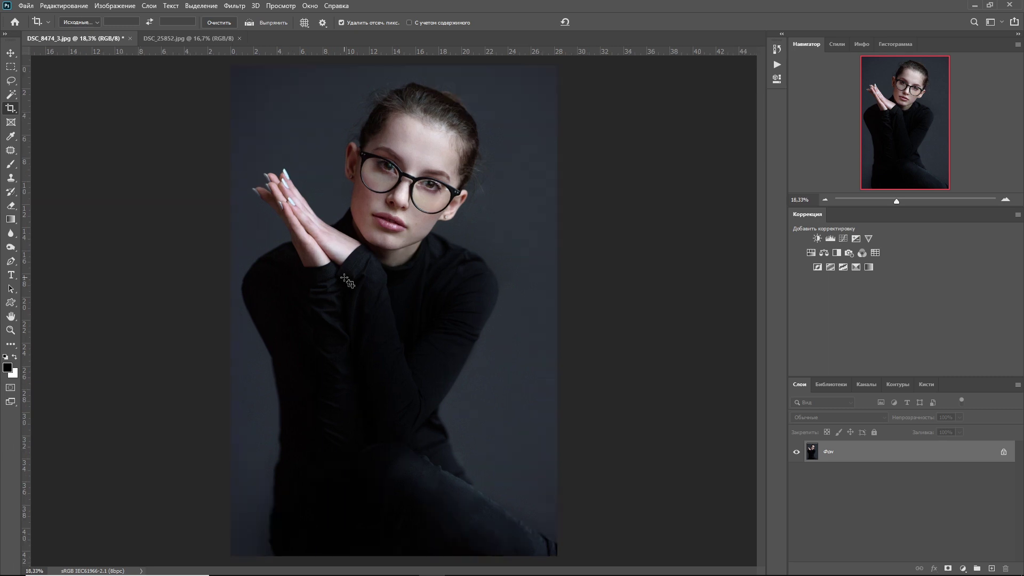
scroll(345, 279, "down", 1)
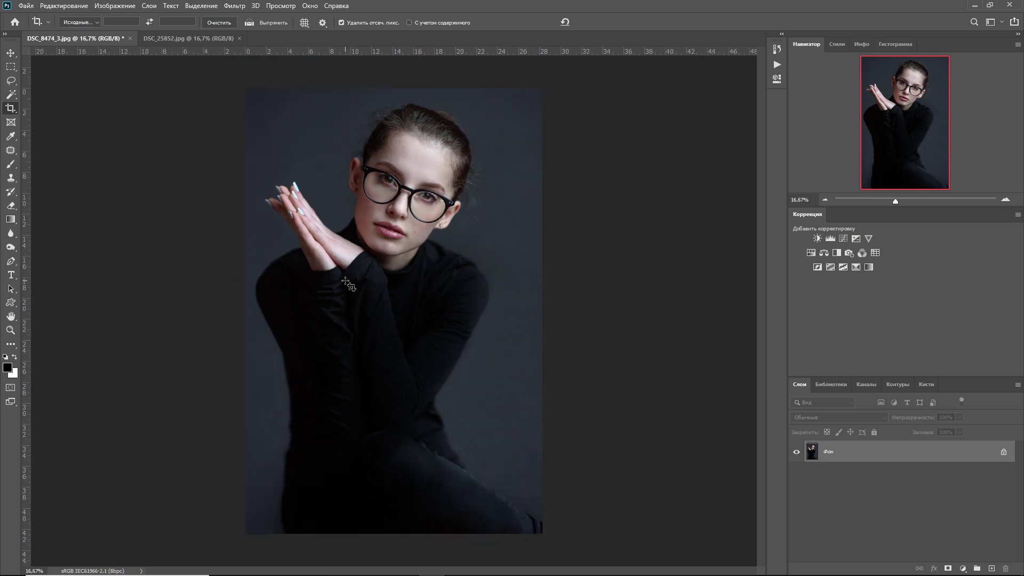
scroll(346, 281, "up", 1)
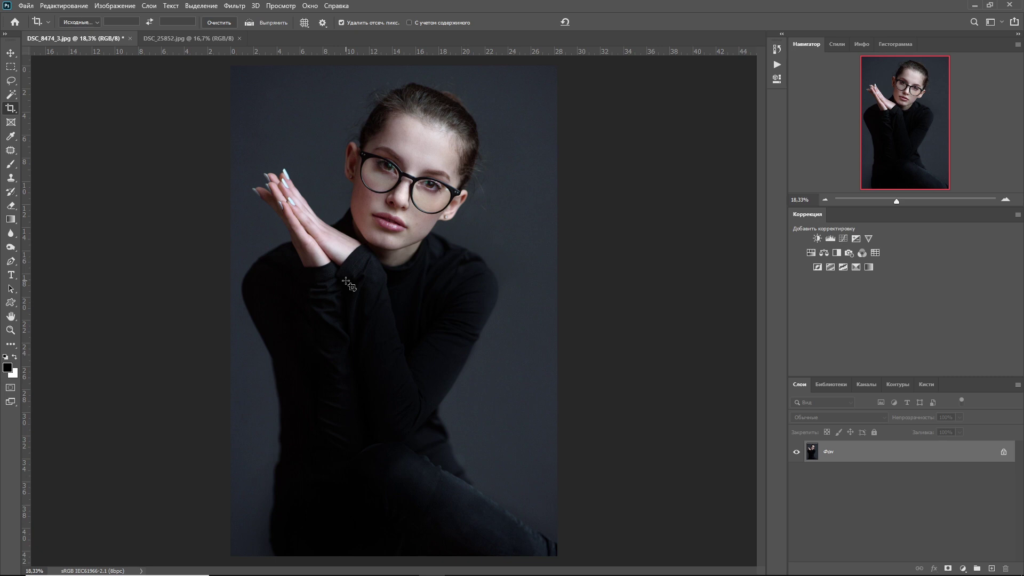
key("ctrl+minus")
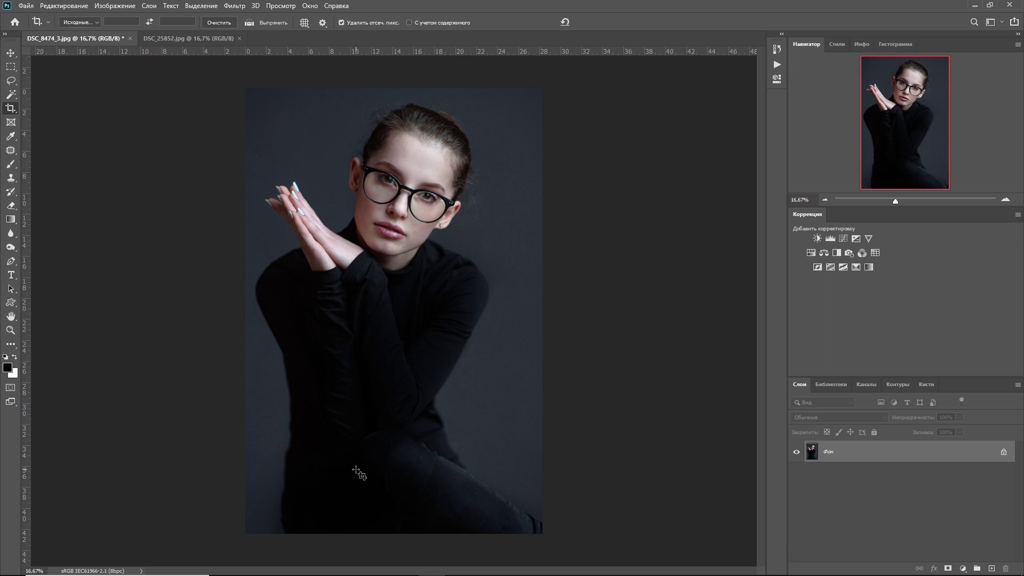
scroll(480, 344, "up", 5)
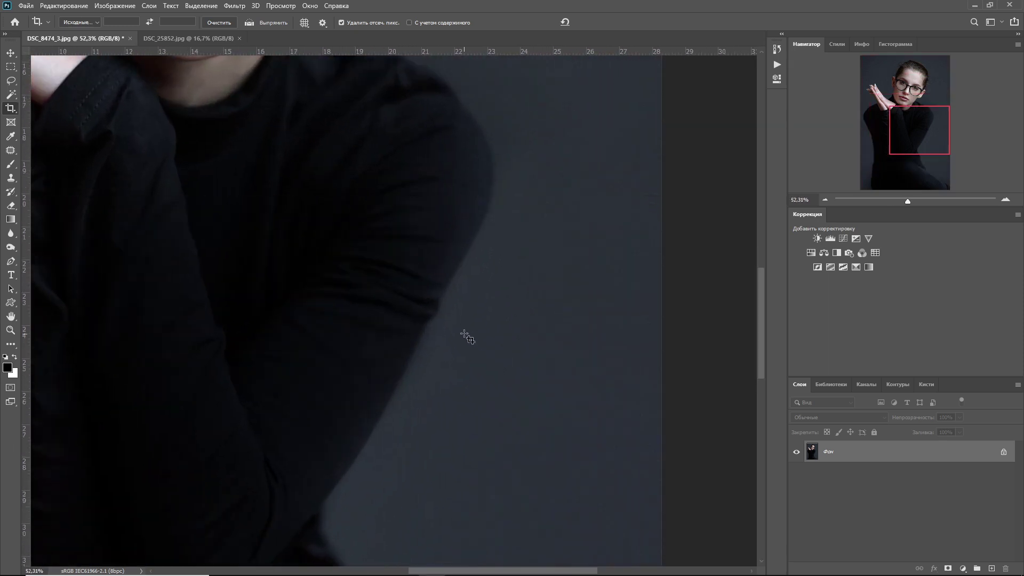
scroll(469, 337, "down", 2)
scroll(267, 269, "down", 2)
scroll(262, 270, "up", 1)
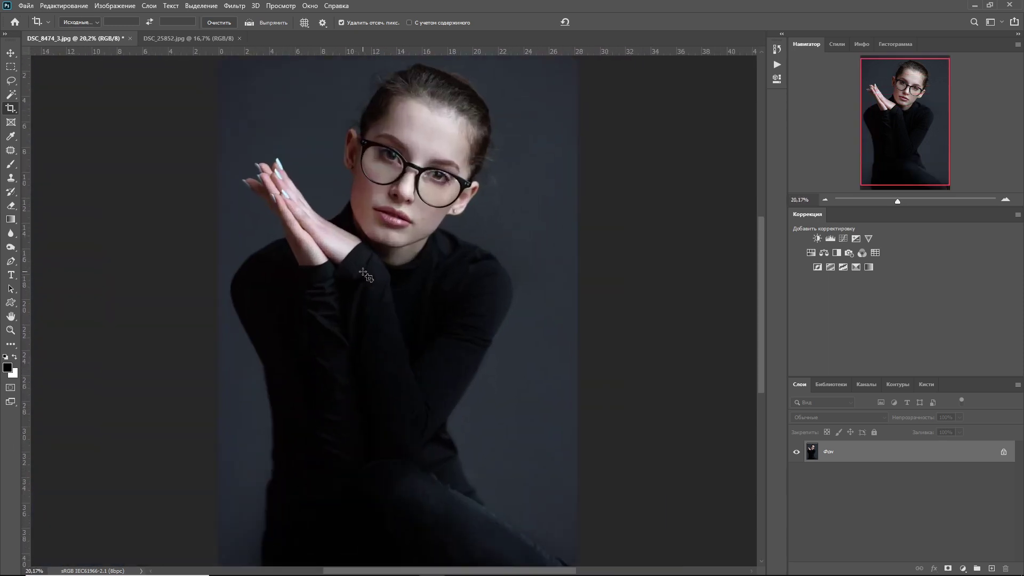
scroll(366, 274, "down", 1)
scroll(367, 275, "up", 1)
scroll(370, 277, "down", 2)
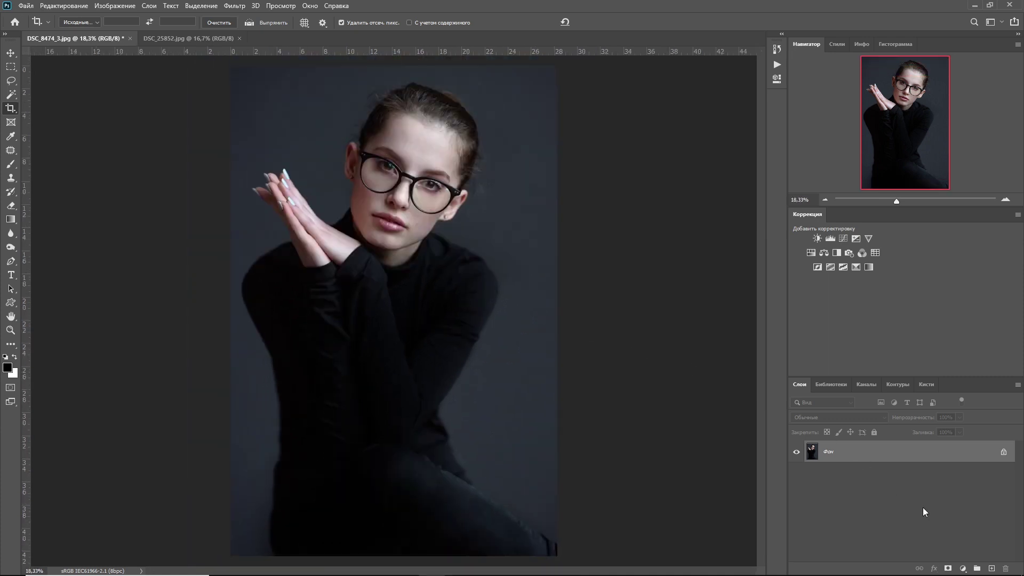
Add a Curves adjustment layer with its midpoint lifted to brighten the midtones.
left_click(963, 568)
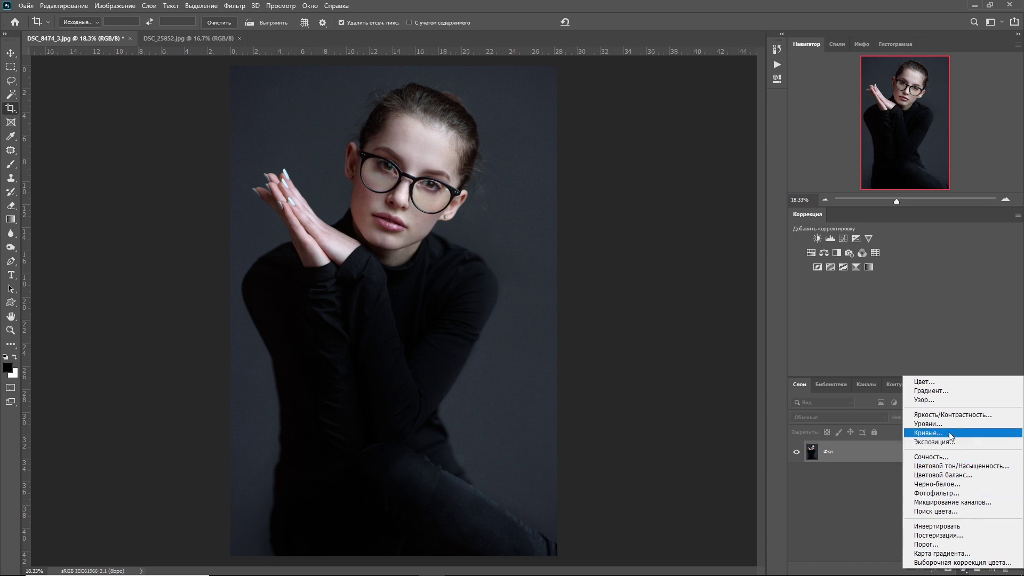
left_click(931, 432)
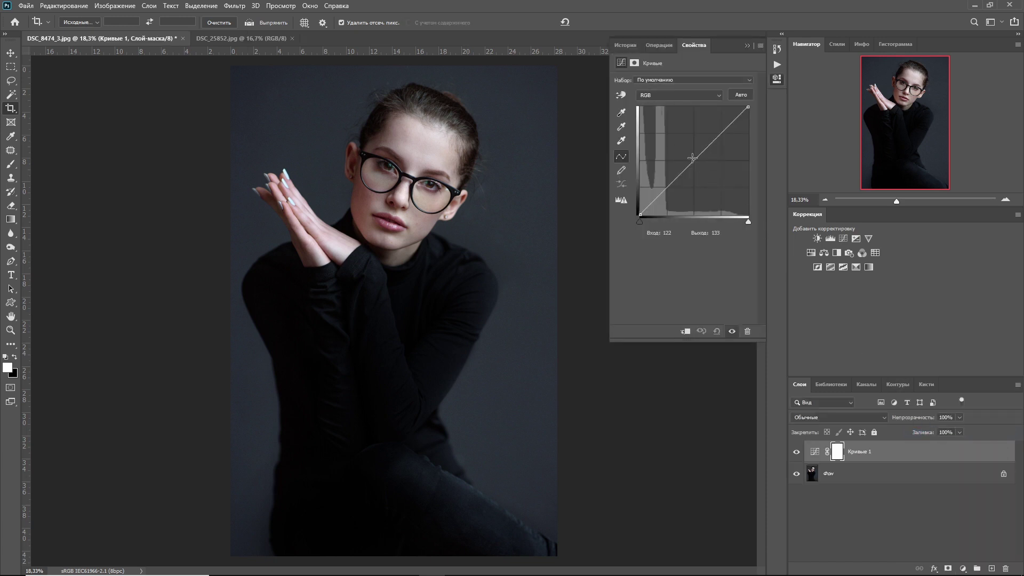
left_click_drag(694, 162, 683, 154)
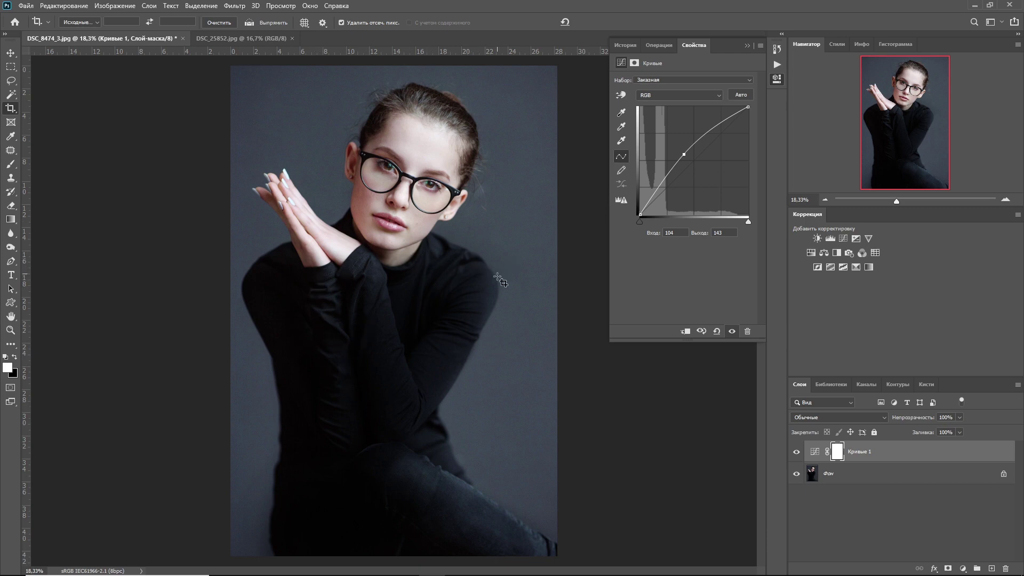
left_click(747, 47)
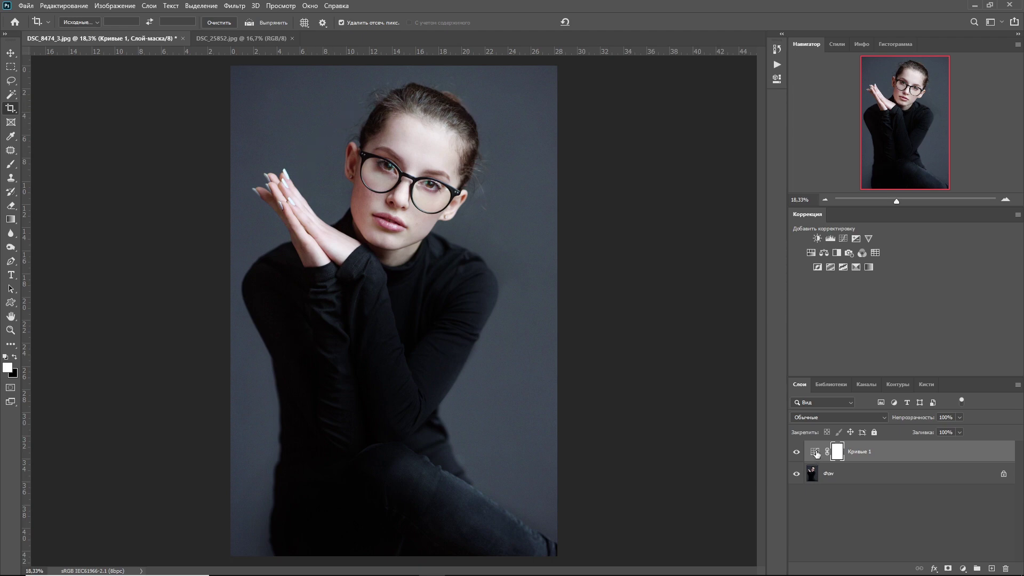
In the Curves layer's Blending Options, pull the Underlying Layer Blend If white slider far left.
right_click(816, 454)
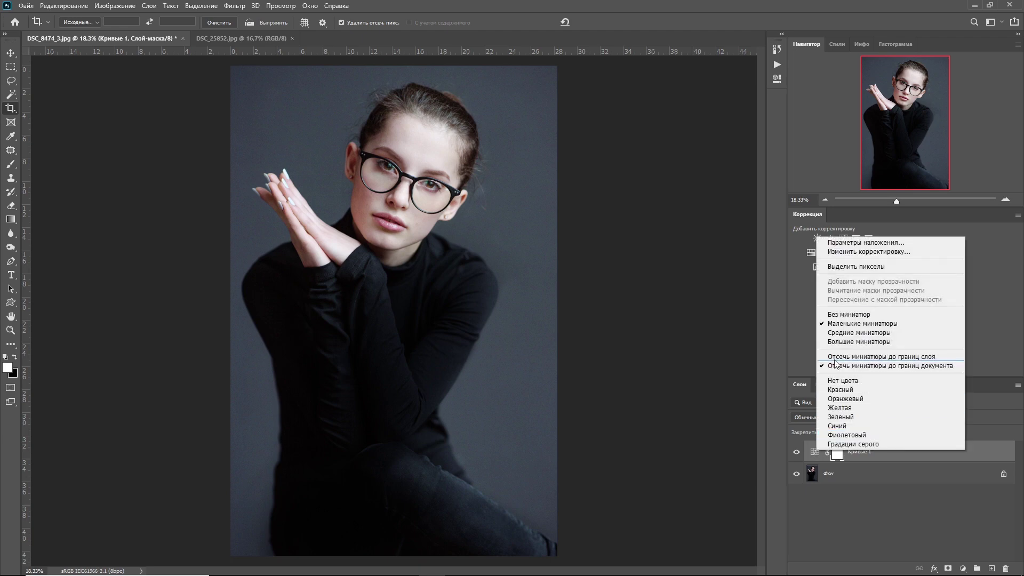
left_click(854, 243)
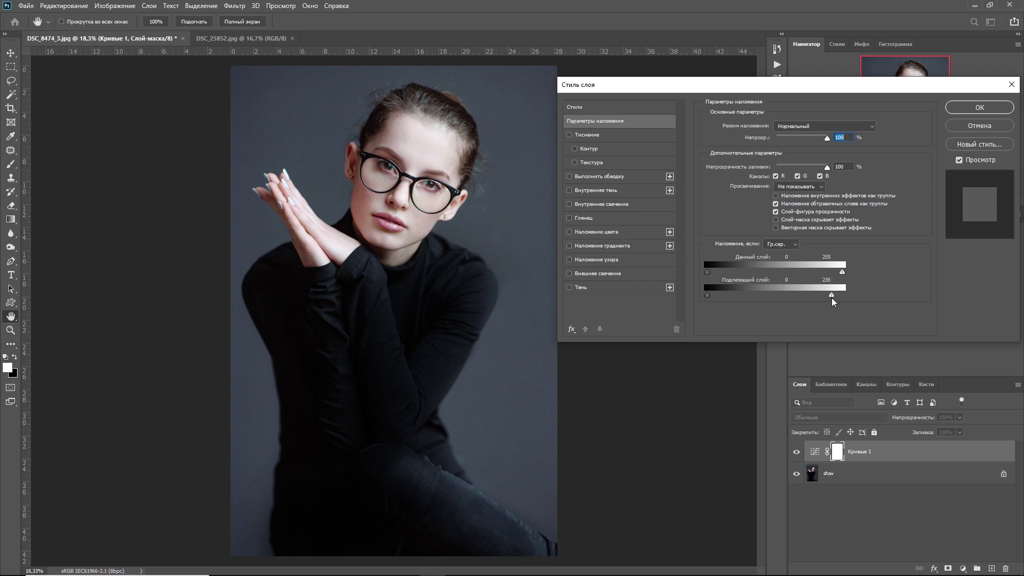
left_click_drag(832, 300, 728, 296)
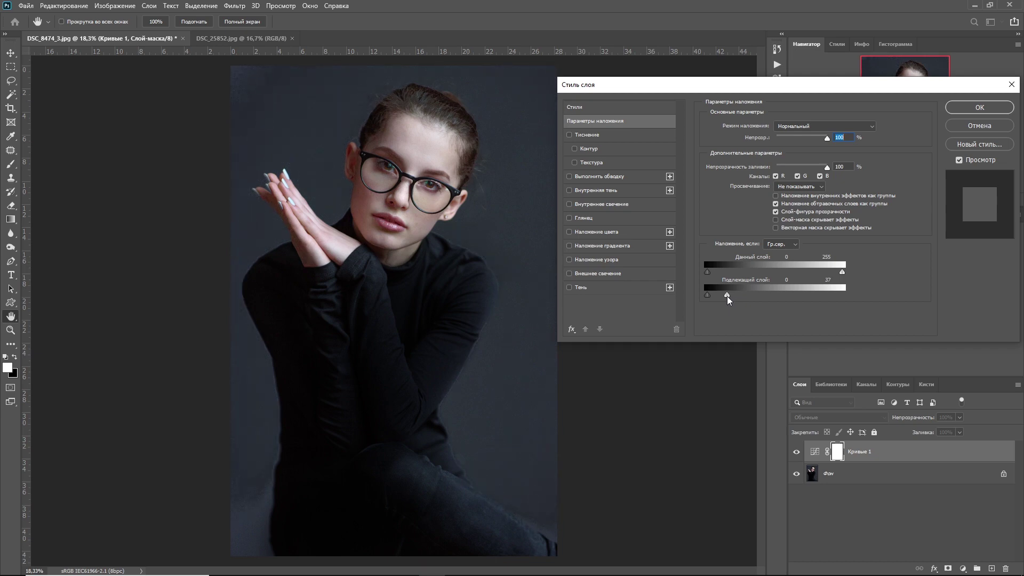
left_click_drag(727, 296, 698, 295)
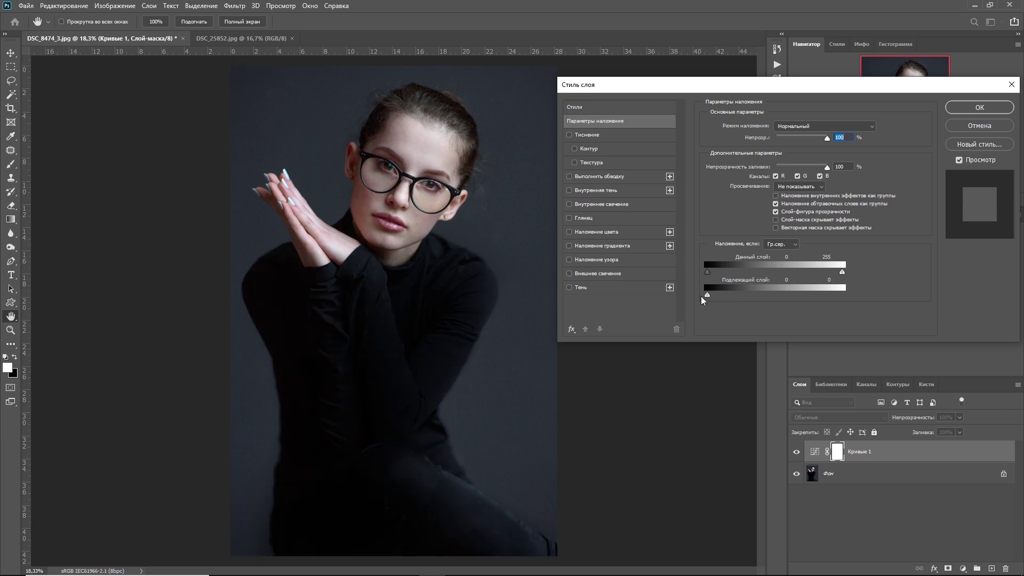
left_click_drag(708, 296, 728, 292)
Zoom in on the face and shoulder and lower the Blend If threshold slightly.
left_click(383, 309, "ctrl")
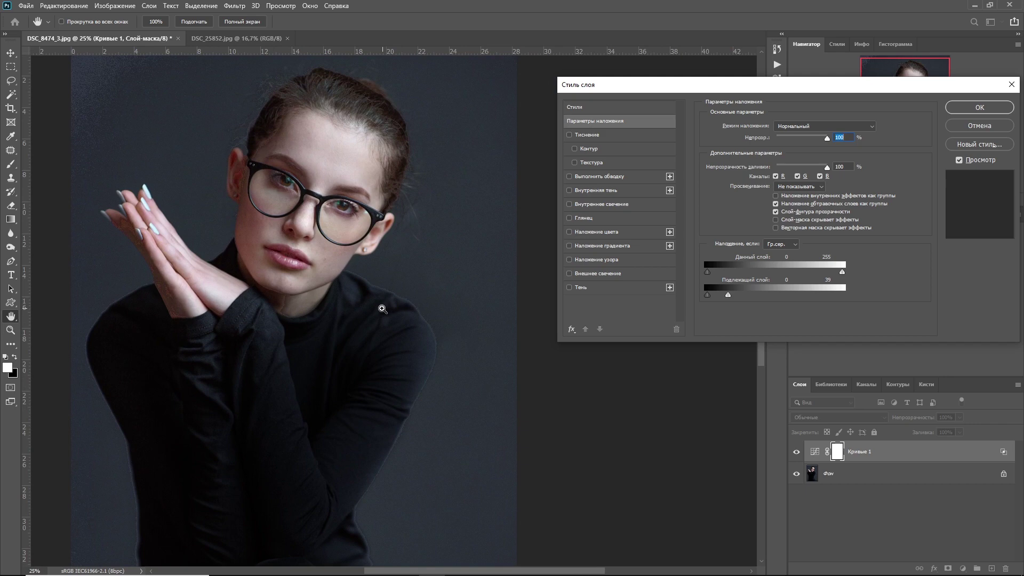
left_click(381, 310, "ctrl")
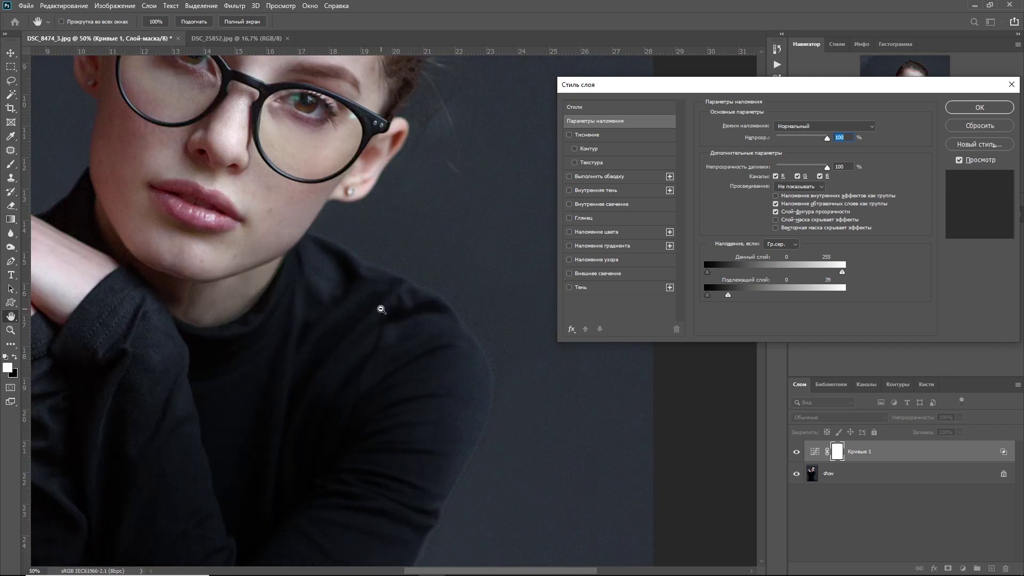
left_click(381, 309, "ctrl+alt")
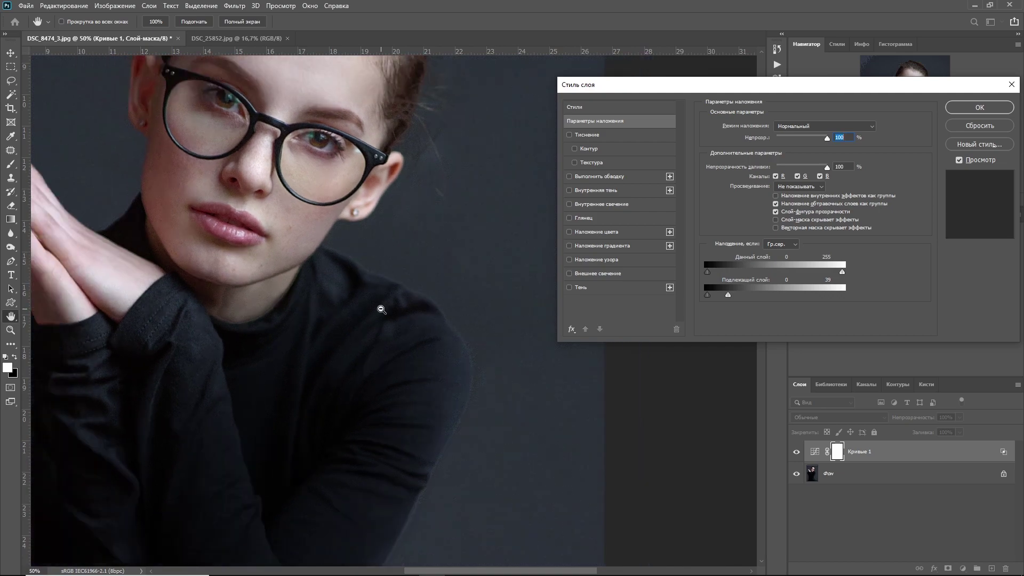
left_click(381, 310, "ctrl+alt")
left_click(428, 310, "ctrl")
left_click_drag(728, 294, 725, 295)
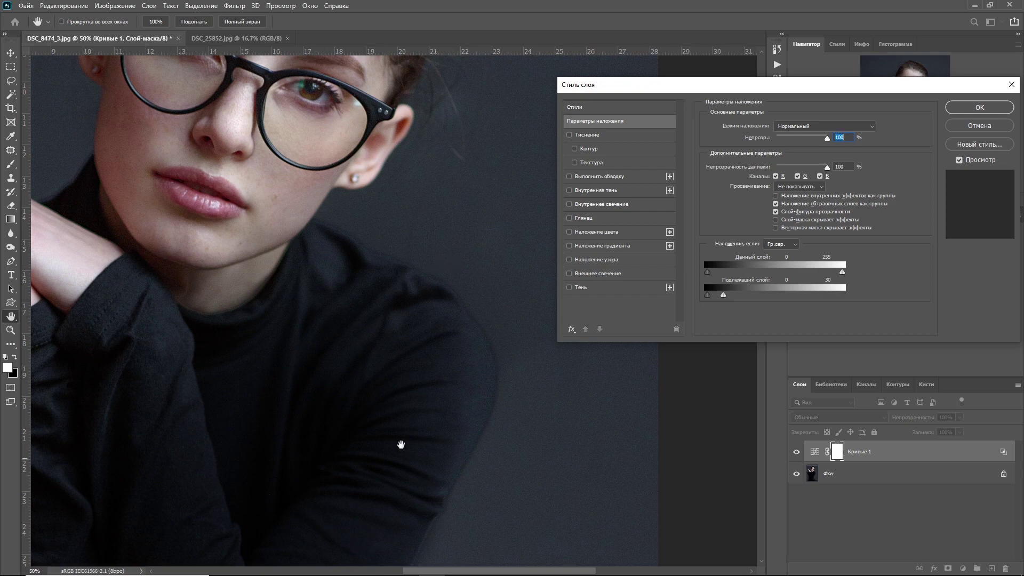
left_click_drag(377, 358, 439, 283)
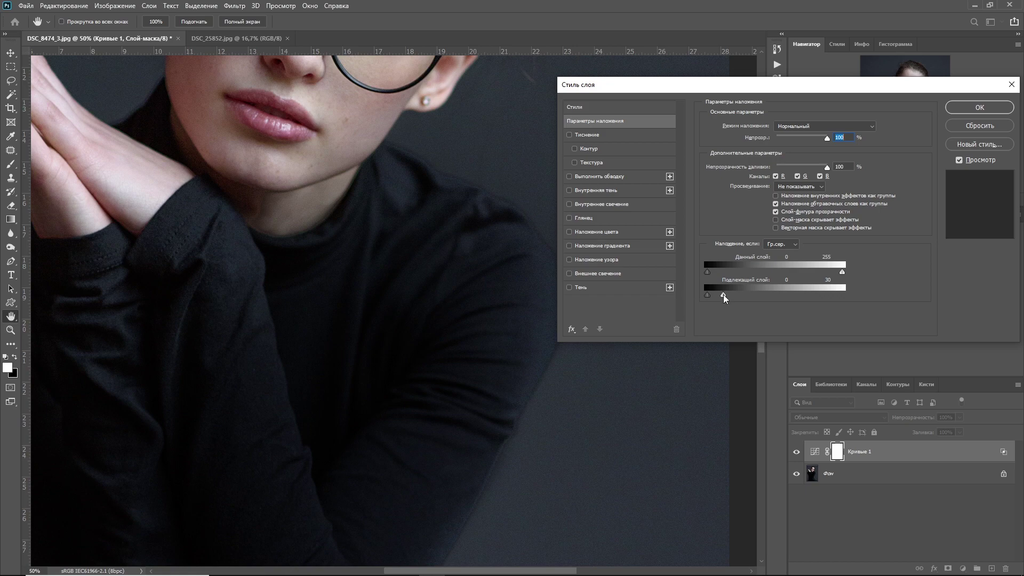
Alt-split the Underlying Layer white slider for a gradual falloff and apply the layer style.
key("alt")
left_click_drag(723, 296, 722, 294)
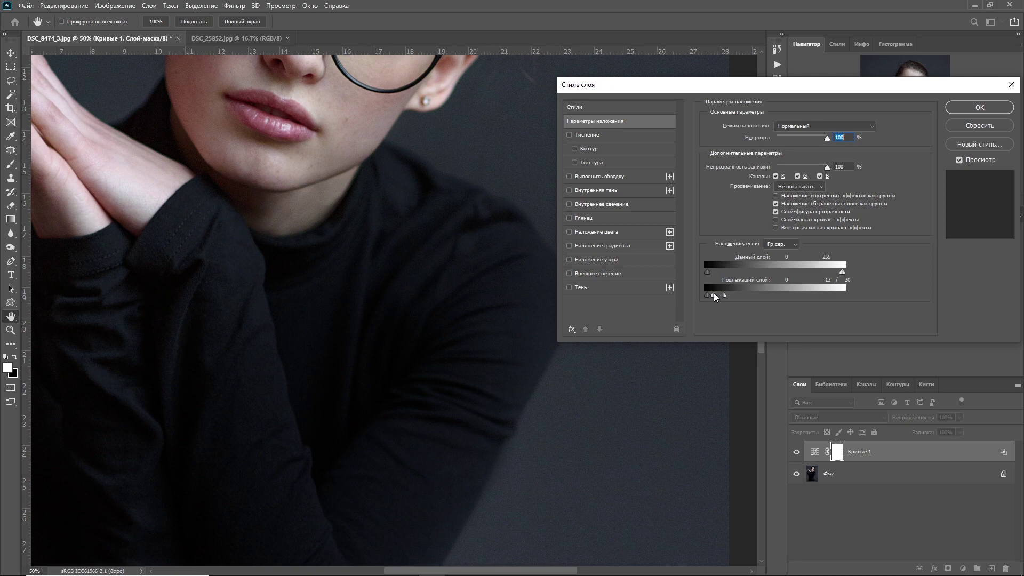
scroll(475, 291, "down", 2)
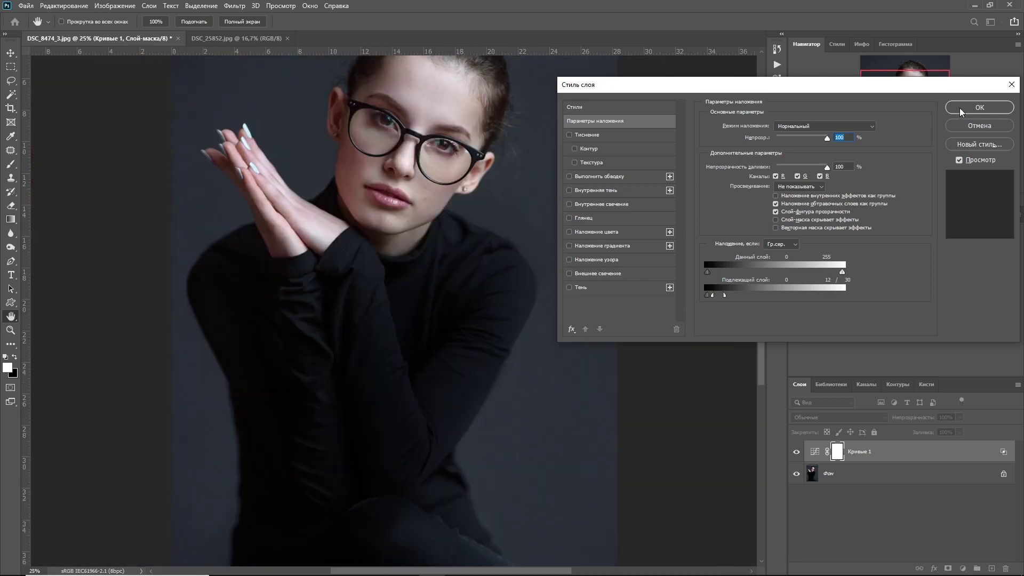
left_click(962, 112)
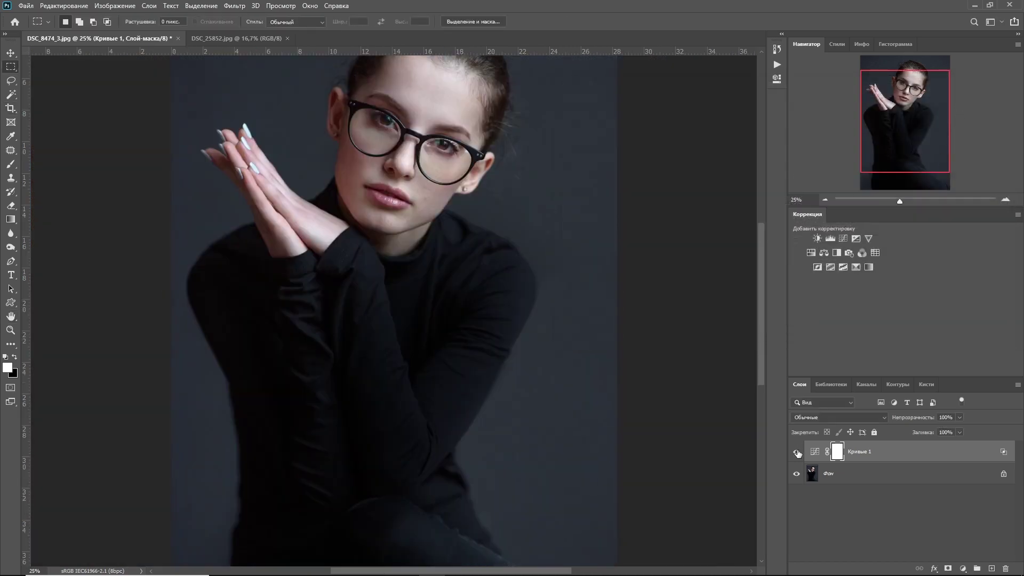
Toggle the Curves layer's visibility to compare the portrait before and after.
left_click(797, 453)
left_click(797, 453)
scroll(629, 368, "down", 1)
scroll(512, 313, "down", 1)
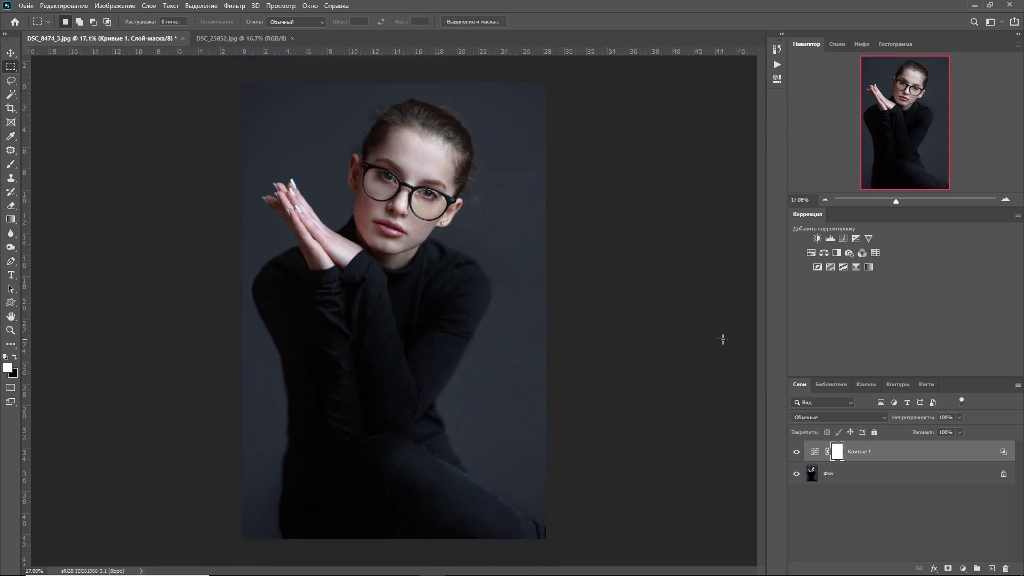
left_click(797, 453)
left_click(797, 453)
Show Medium Thumbnails in the Layers panel and invert the Curves mask to black.
right_click(851, 510)
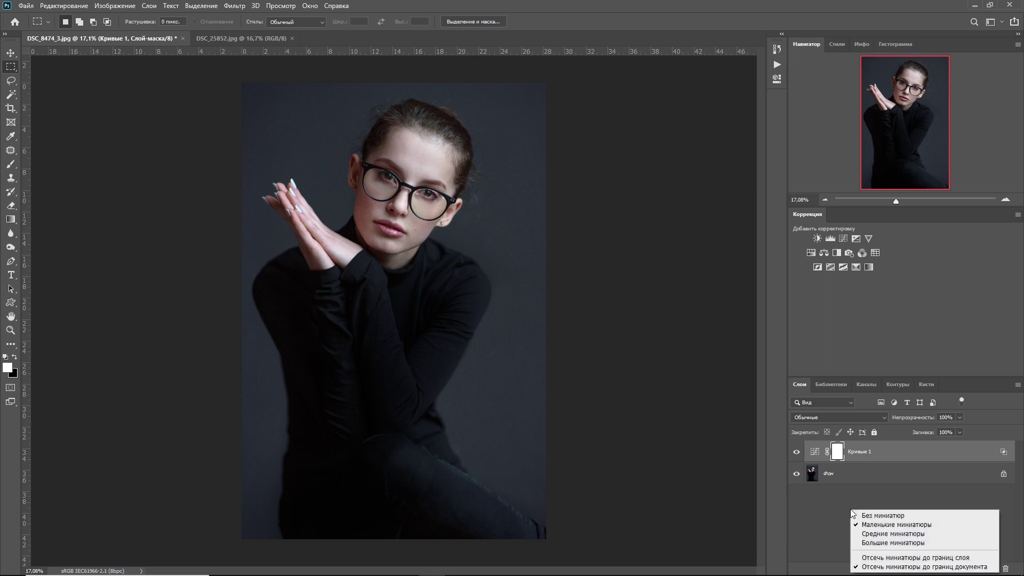
left_click(892, 540)
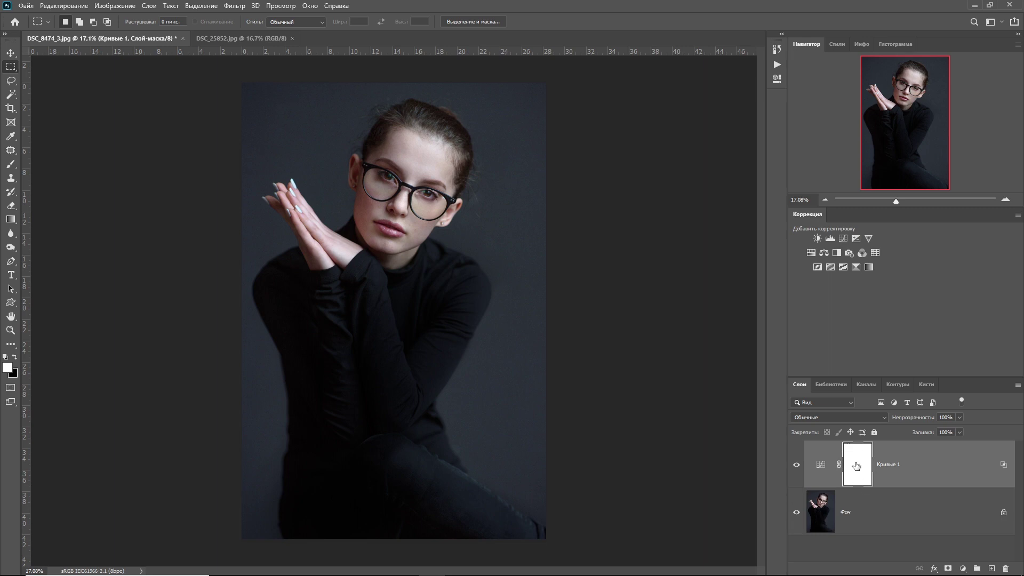
key("ctrl+i")
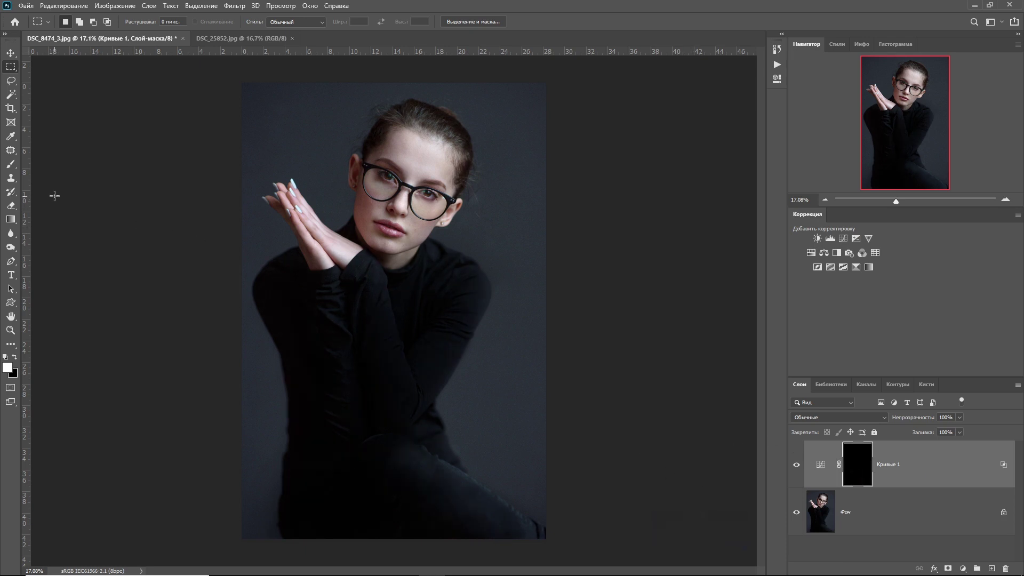
left_click(11, 163)
Set up a fully soft brush around 400 px.
left_click(57, 166)
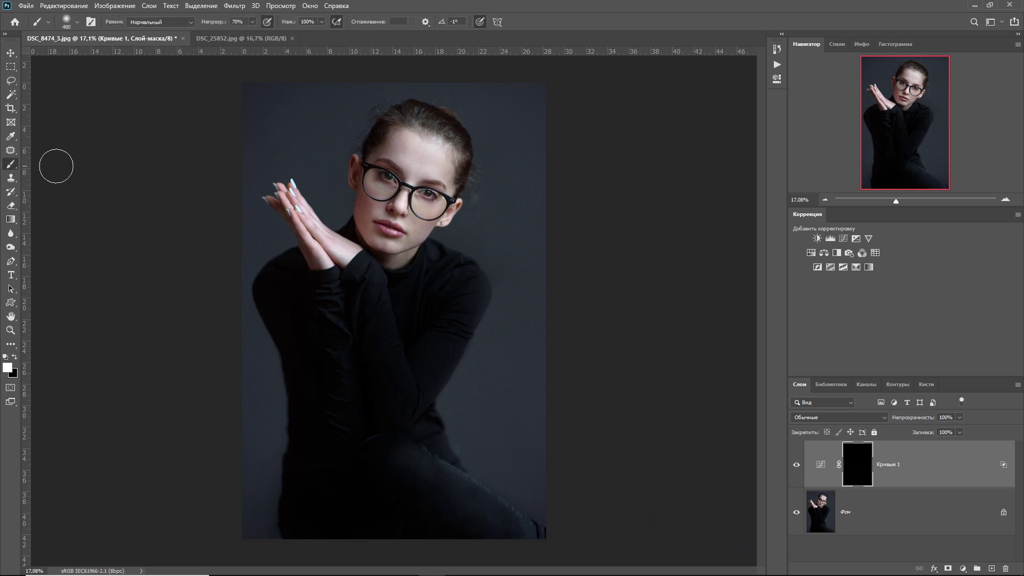
right_click(405, 290)
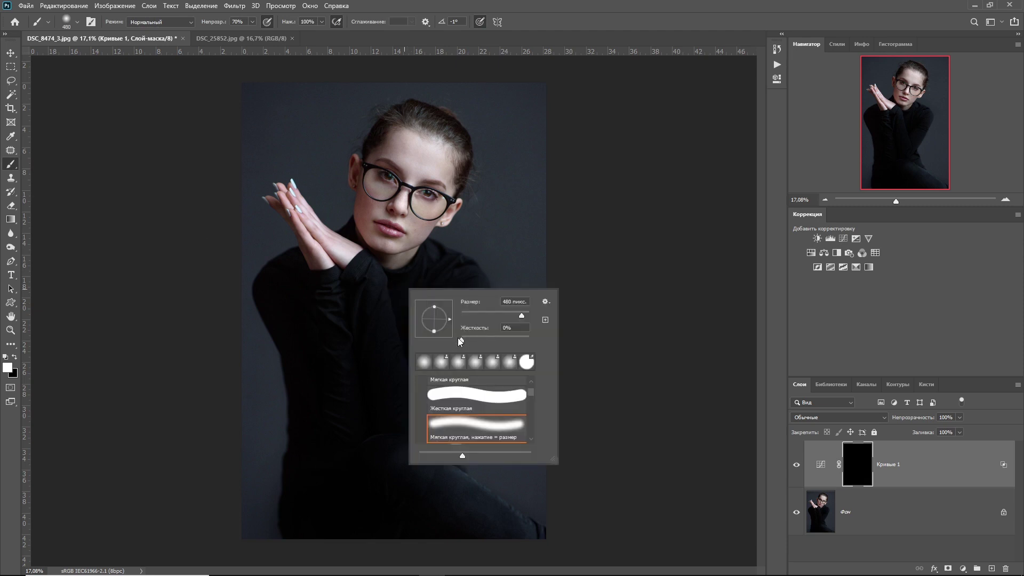
left_click(451, 339)
right_click(433, 301)
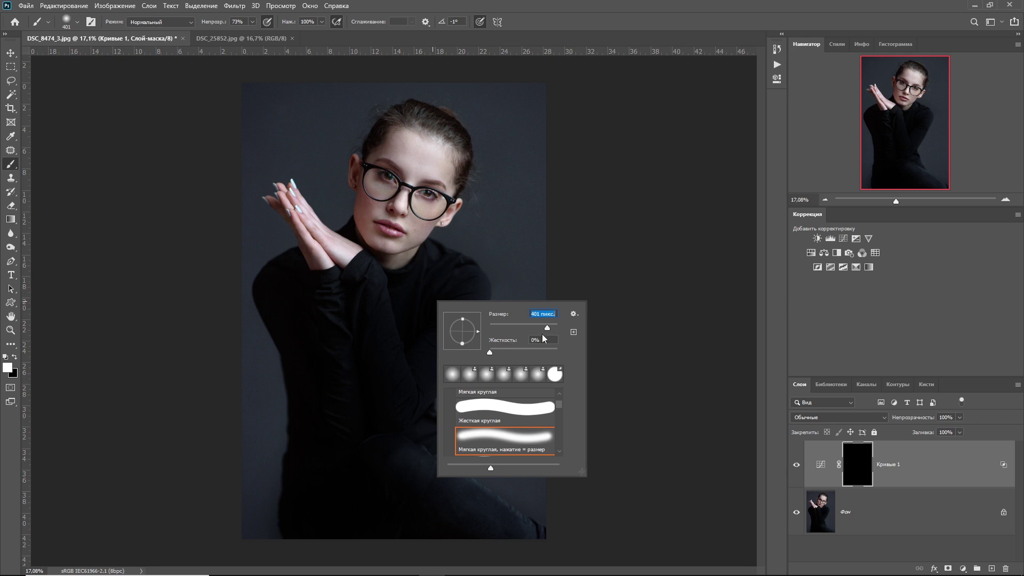
key("Return")
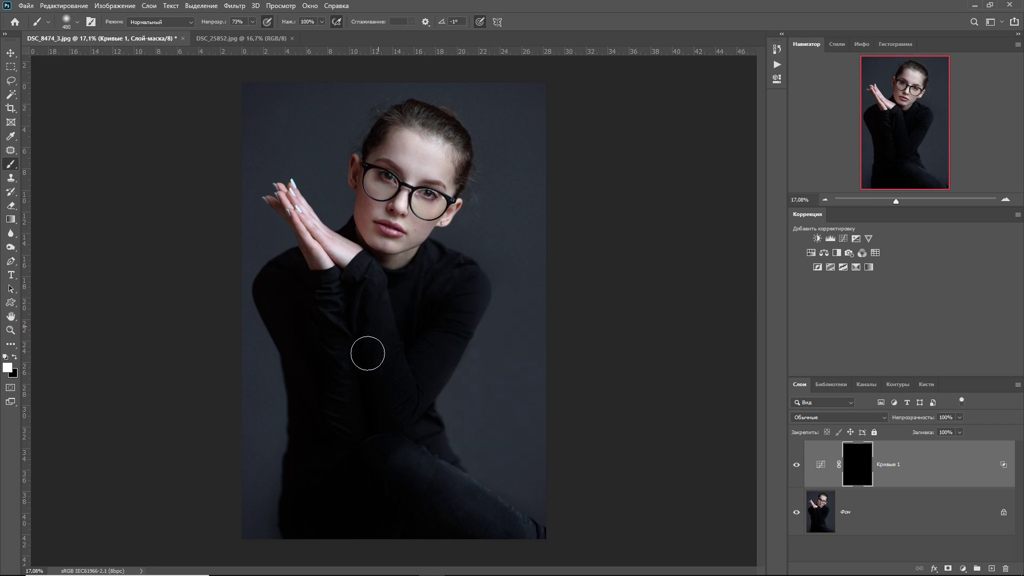
Paint white over her arms, hands and sweater in the mask, with opacity raised to 100%.
left_click_drag(385, 396, 435, 344)
left_click_drag(346, 360, 402, 469)
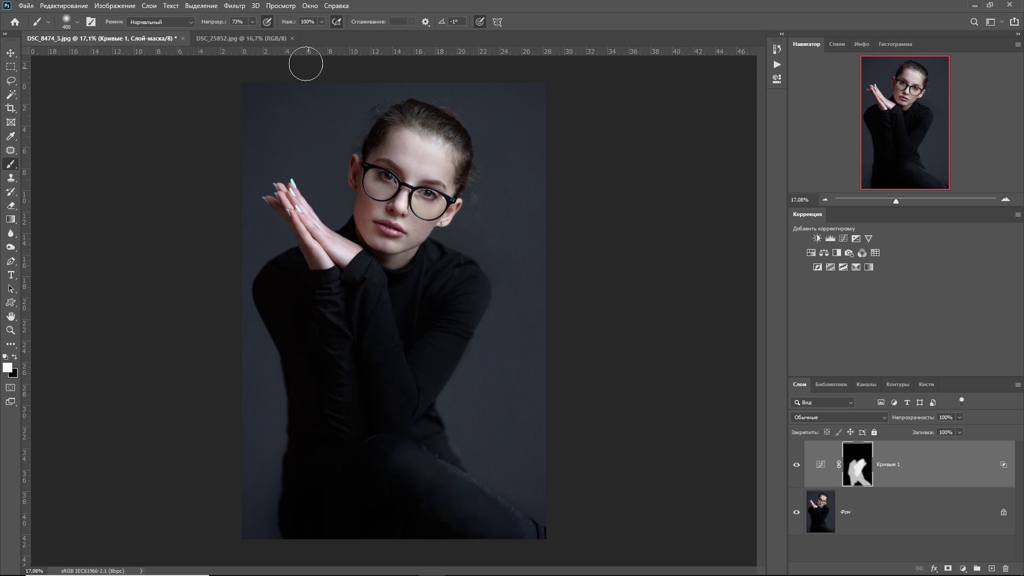
left_click_drag(253, 23, 271, 36)
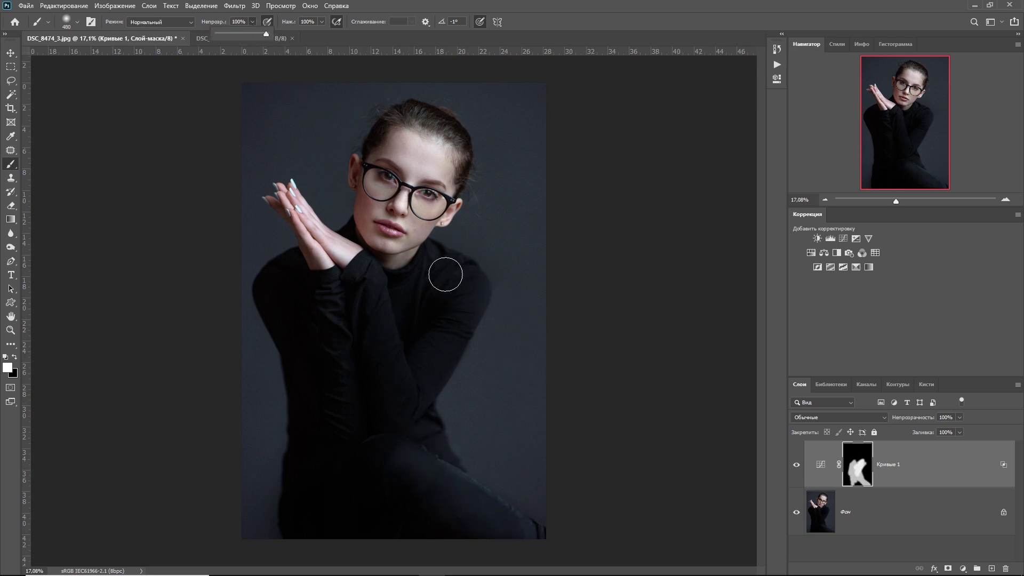
left_click_drag(349, 344, 441, 355)
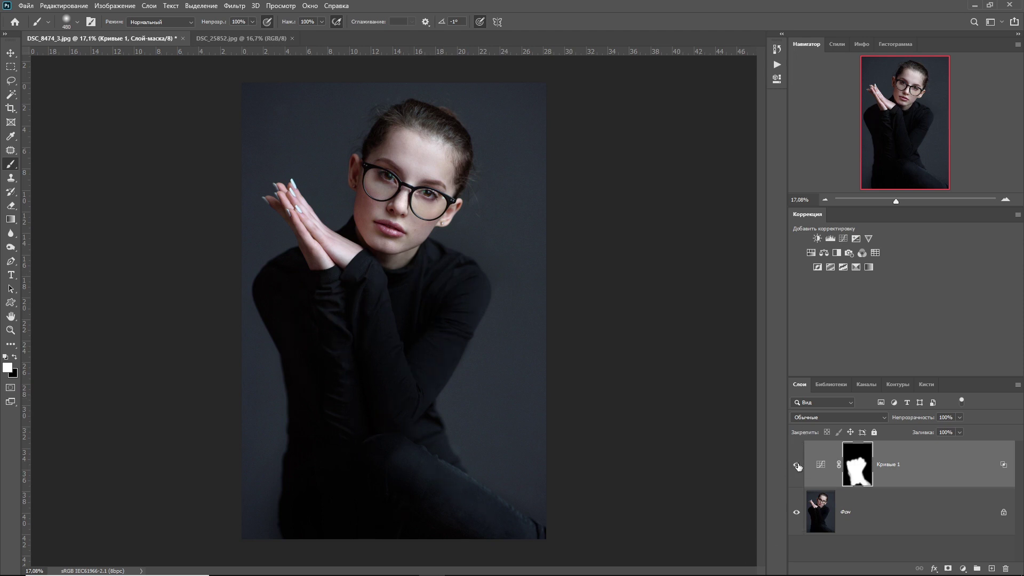
Reopen Curves 1's properties and nudge the curve point slightly higher.
double_click(821, 465)
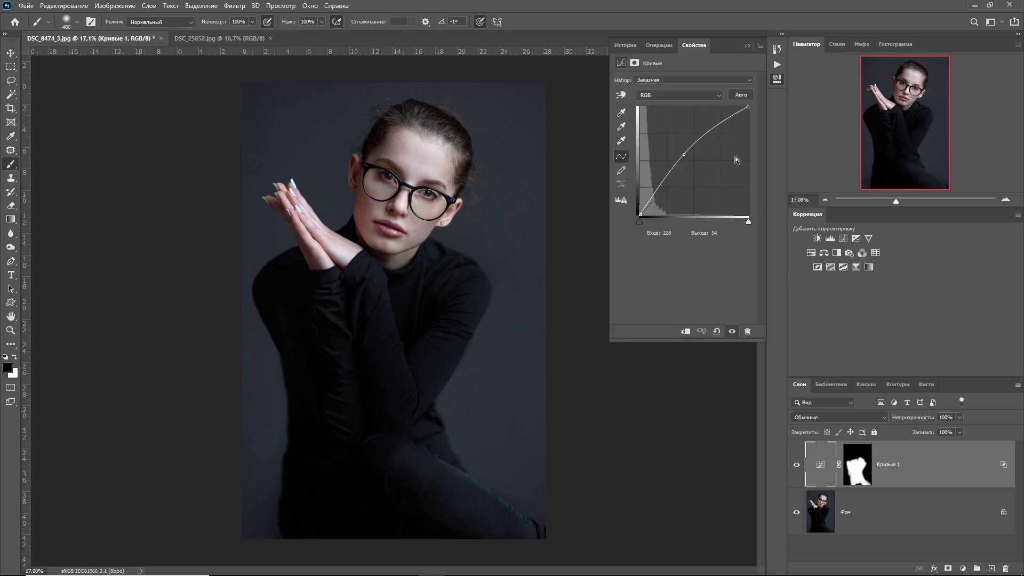
left_click_drag(680, 156, 682, 149)
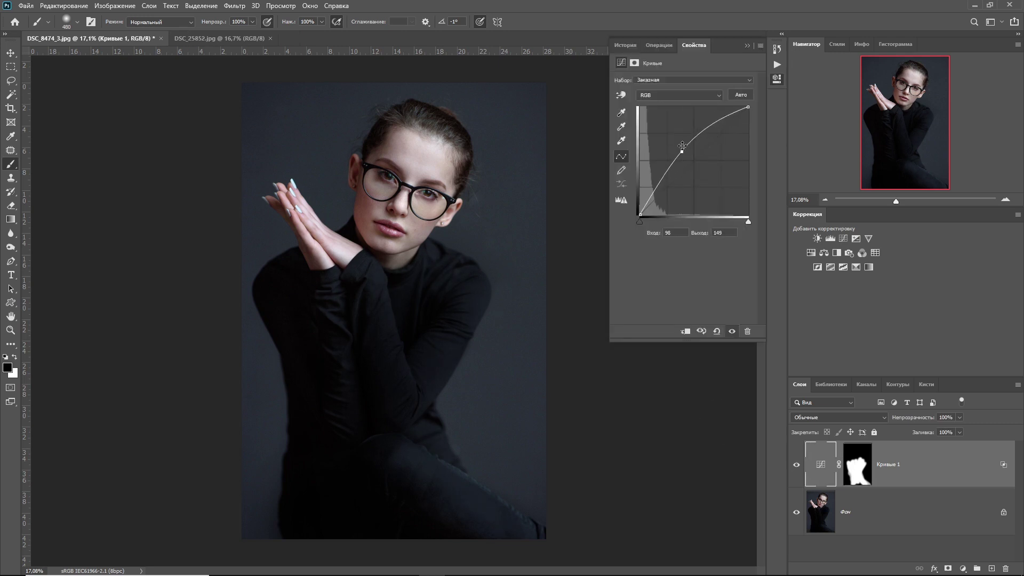
left_click_drag(682, 149, 679, 149)
Hide Curves 1 for a before/after comparison, then move to the DSC_25852.jpg document.
left_click(747, 45)
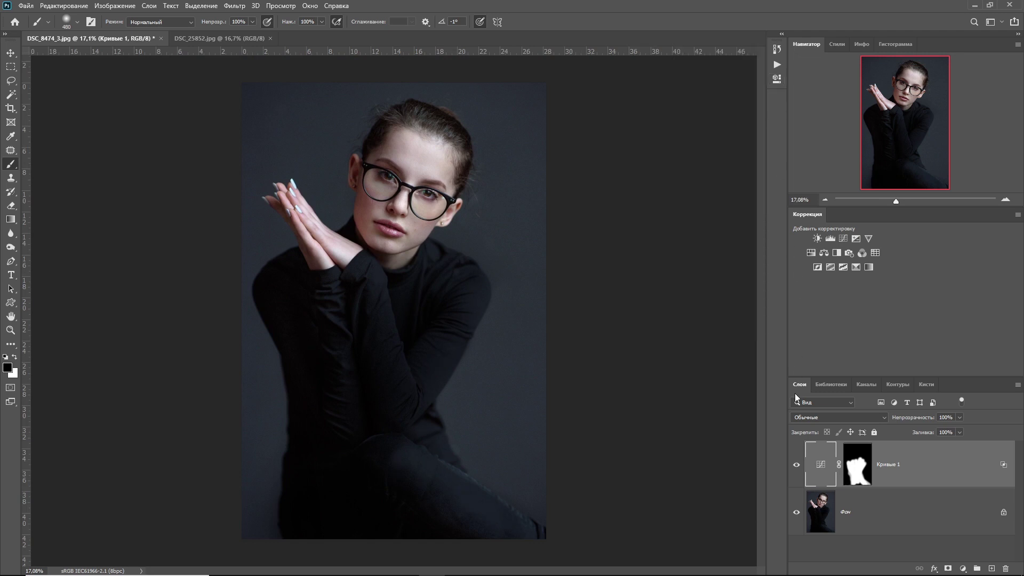
left_click(798, 465)
scroll(492, 252, "down", 2)
scroll(492, 252, "up", 1)
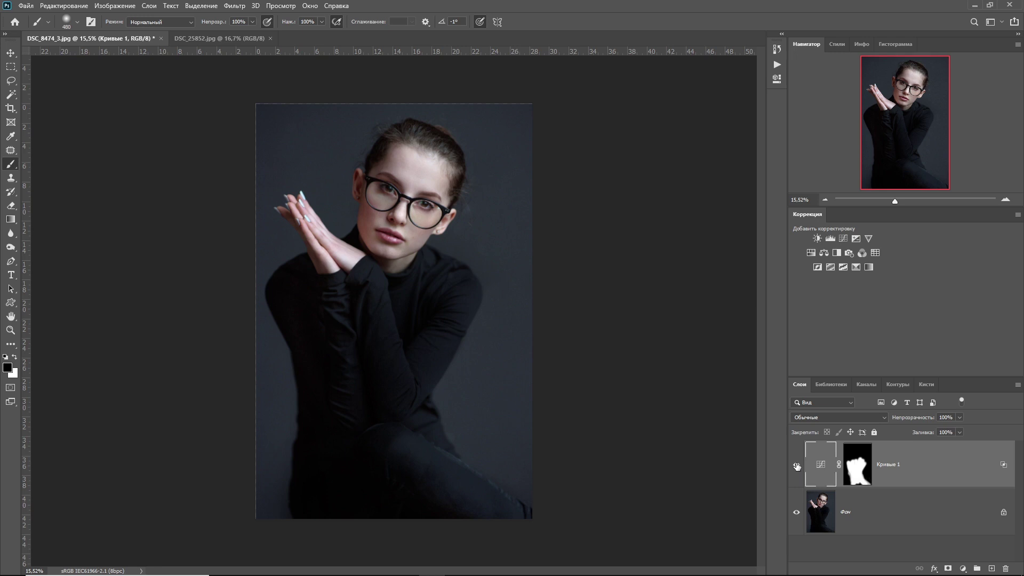
key("ctrl+Tab")
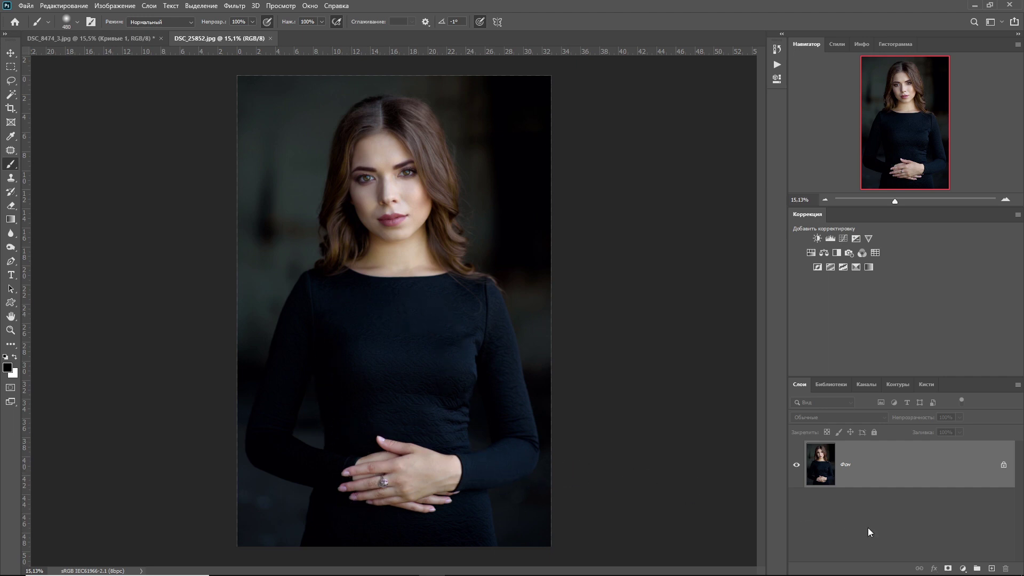
Add a Curves layer to DSC_25852.jpg with the curve point lifted up-left to brighten midtones.
left_click(963, 569)
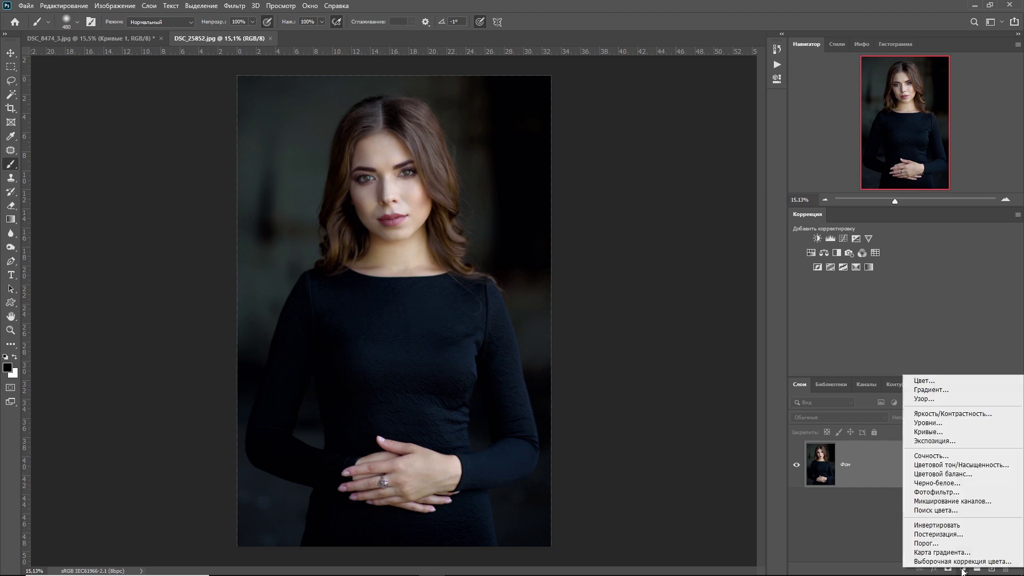
left_click(941, 431)
left_click_drag(696, 161, 686, 156)
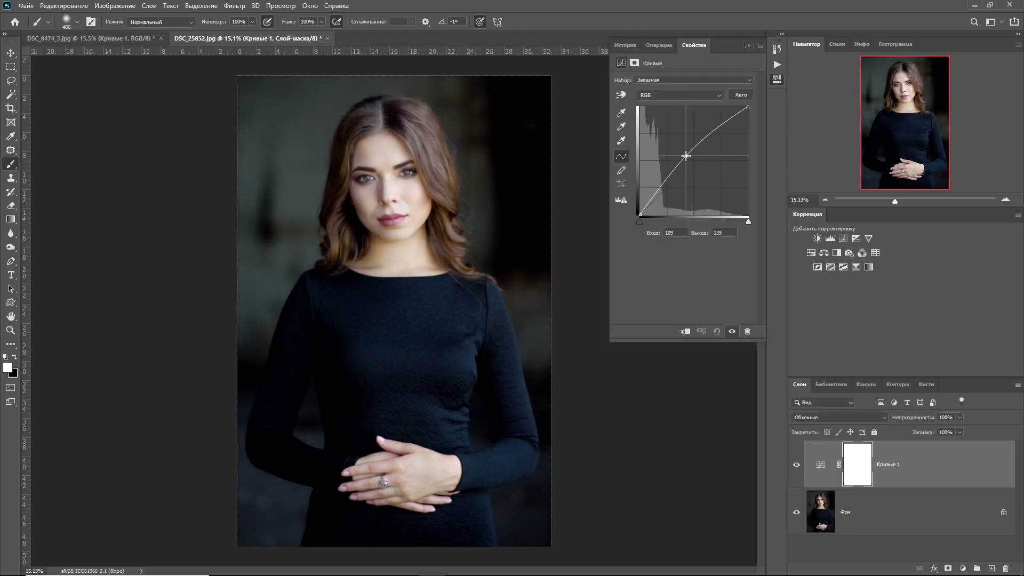
left_click(747, 46)
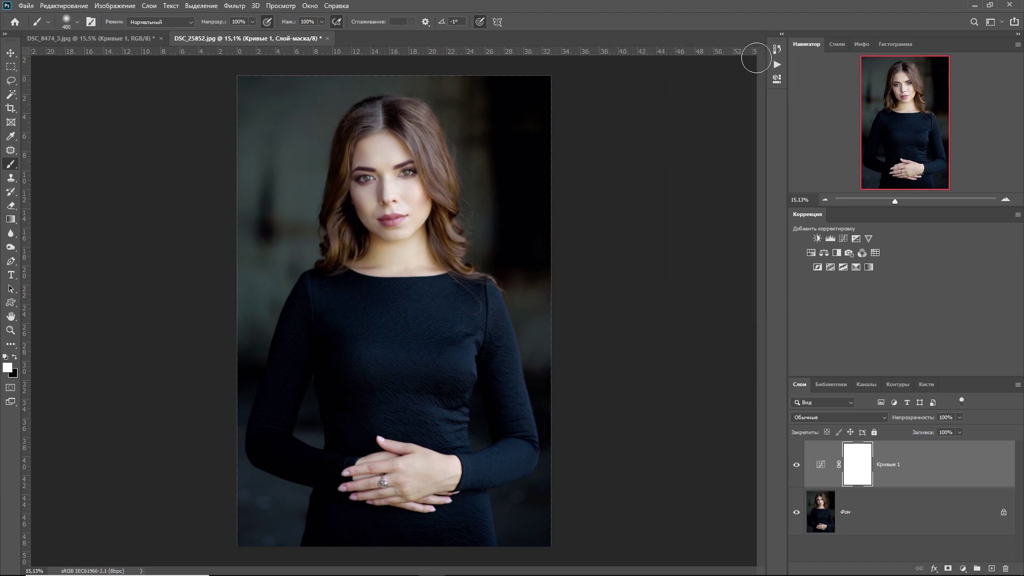
right_click(821, 462)
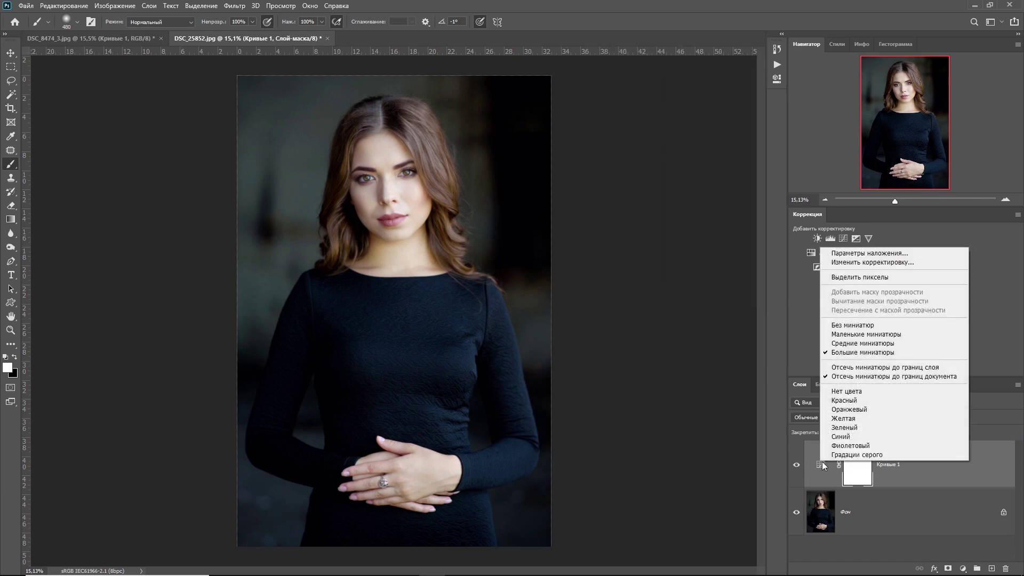
Drag Curves 1's Underlying Layer white slider far left, Alt-split it for a soft falloff, and apply.
left_click(858, 254)
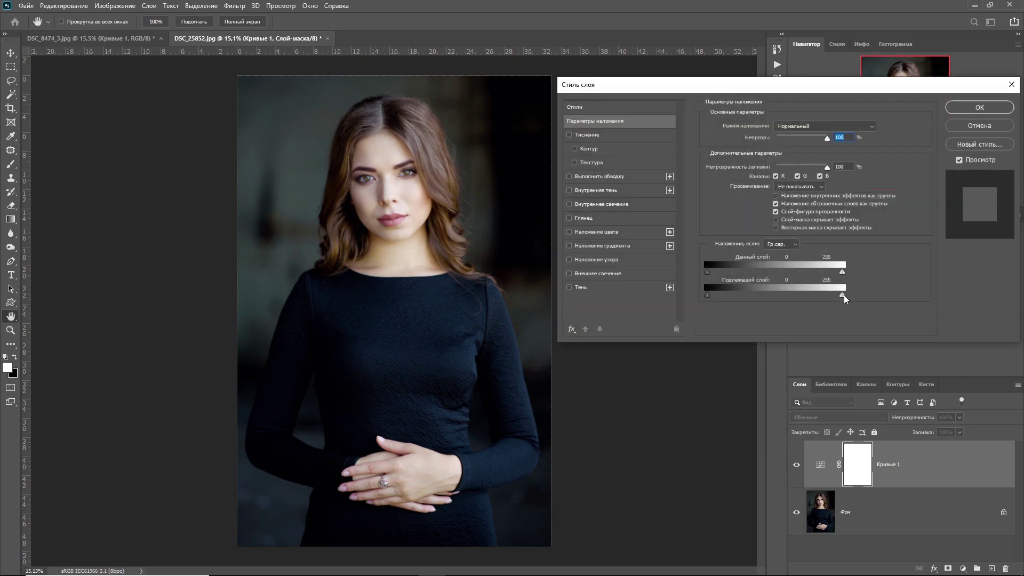
left_click_drag(836, 297, 722, 294)
key("alt")
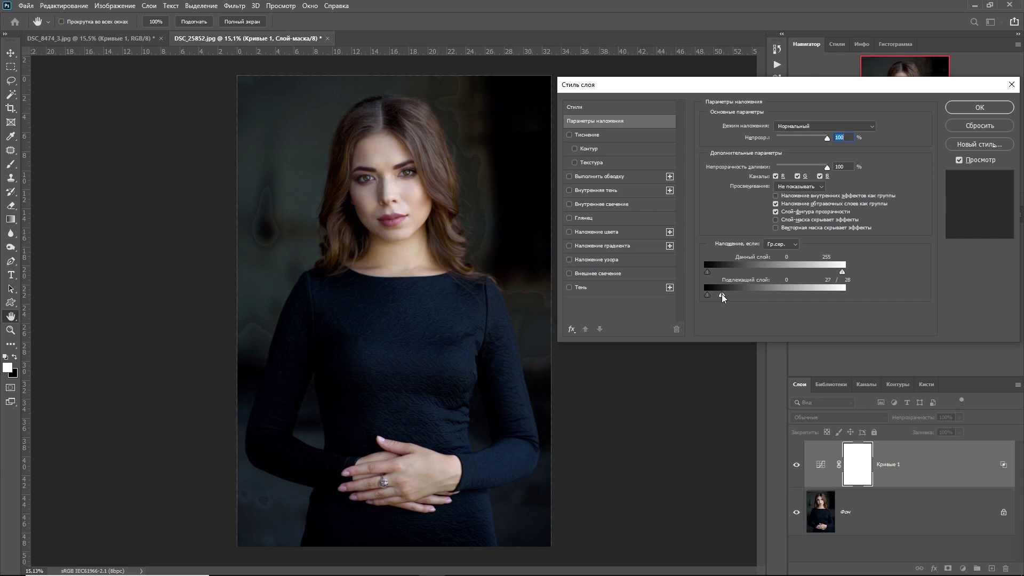
left_click_drag(722, 294, 721, 293)
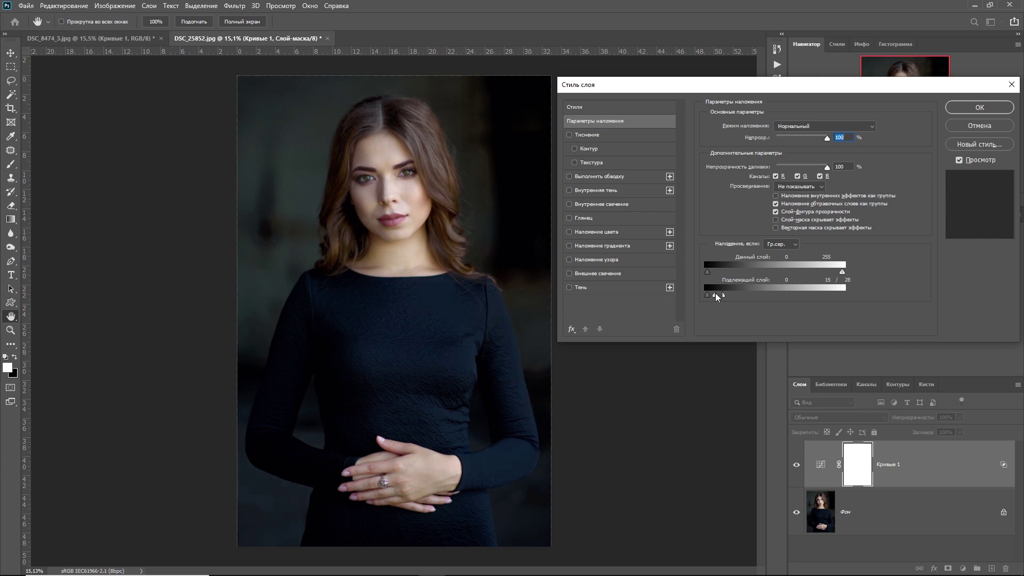
left_click_drag(715, 294, 714, 294)
left_click(972, 108)
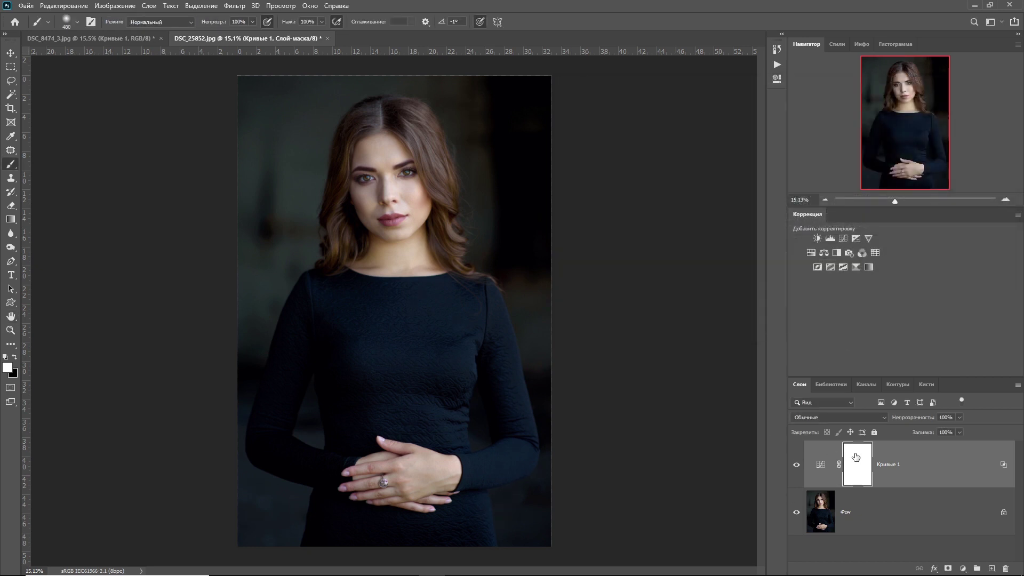
Invert the Curves 1 mask to black and paint white down the dress centre with a large soft brush.
key("ctrl+i")
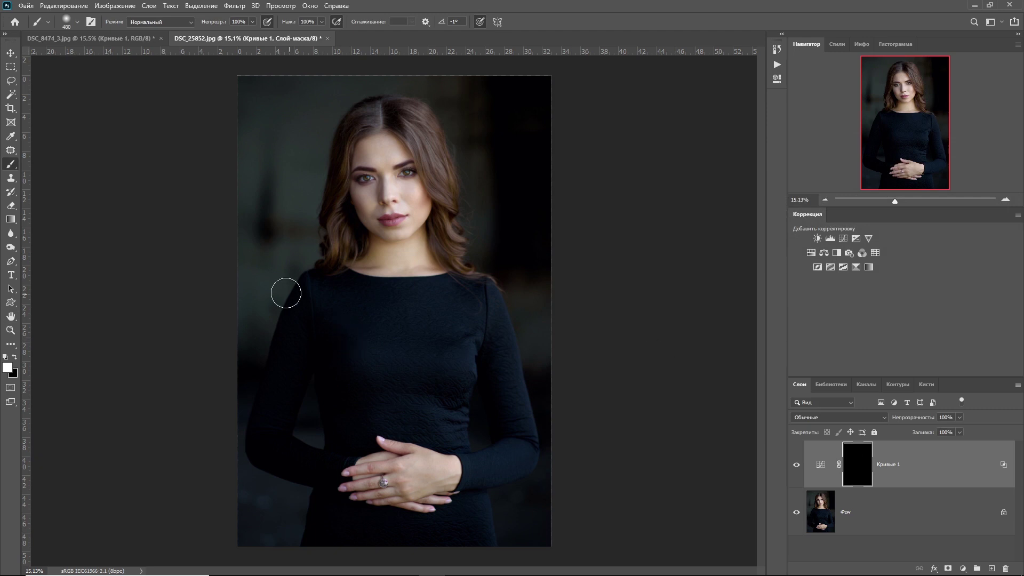
right_click(409, 304)
left_click_drag(525, 328, 524, 326)
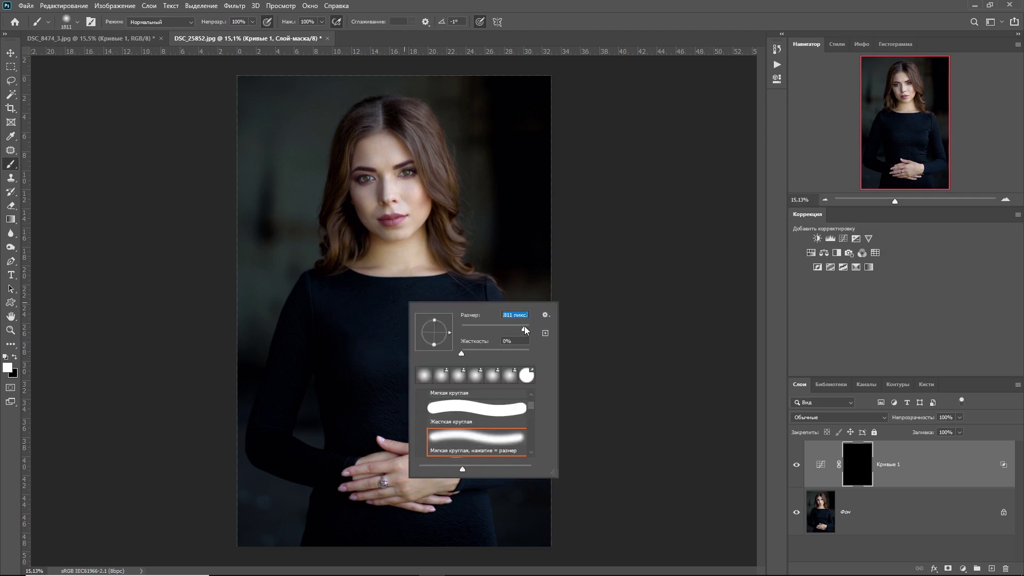
left_click(378, 361)
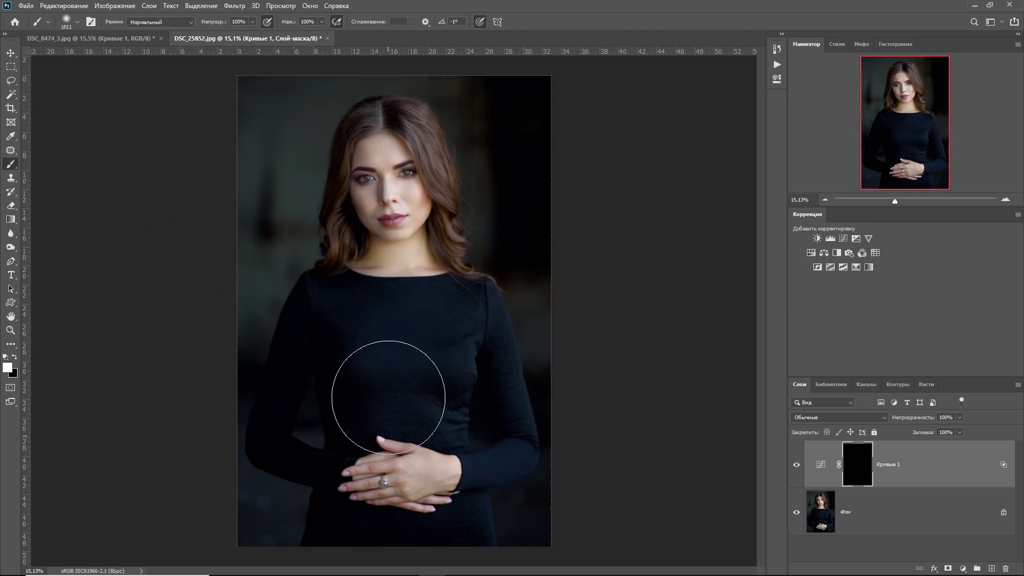
left_click_drag(393, 405, 424, 566)
Paint the shoulders and arms with a 432 px brush, then toggle Curves 1 to compare.
right_click(483, 337)
left_click_drag(594, 365, 496, 315)
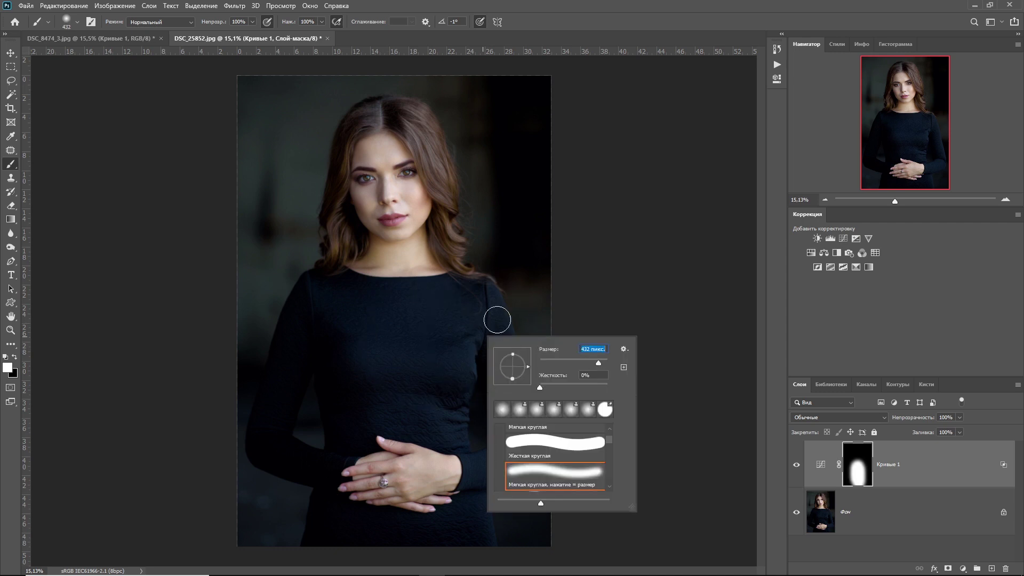
key("Return")
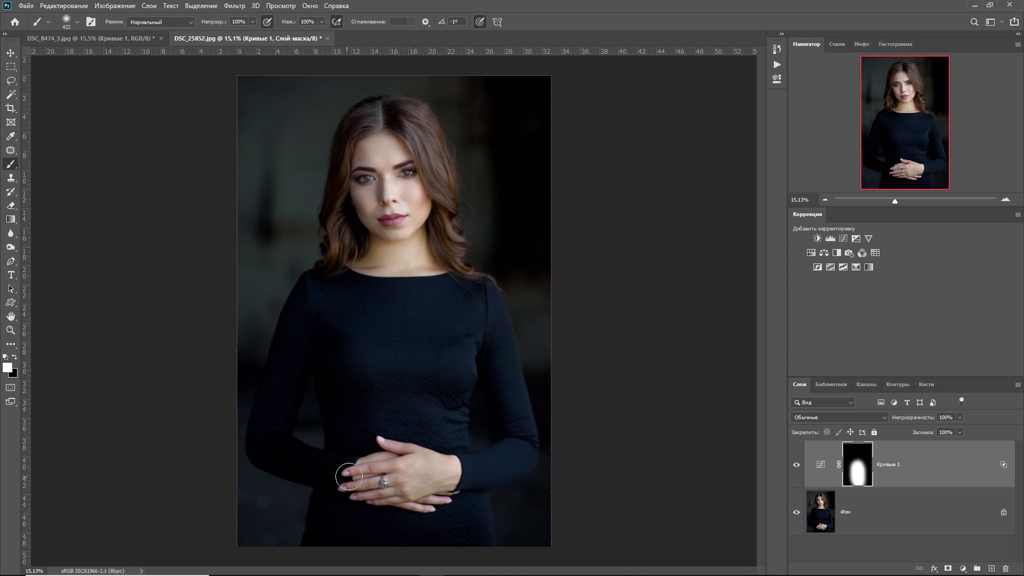
left_click_drag(348, 477, 324, 302)
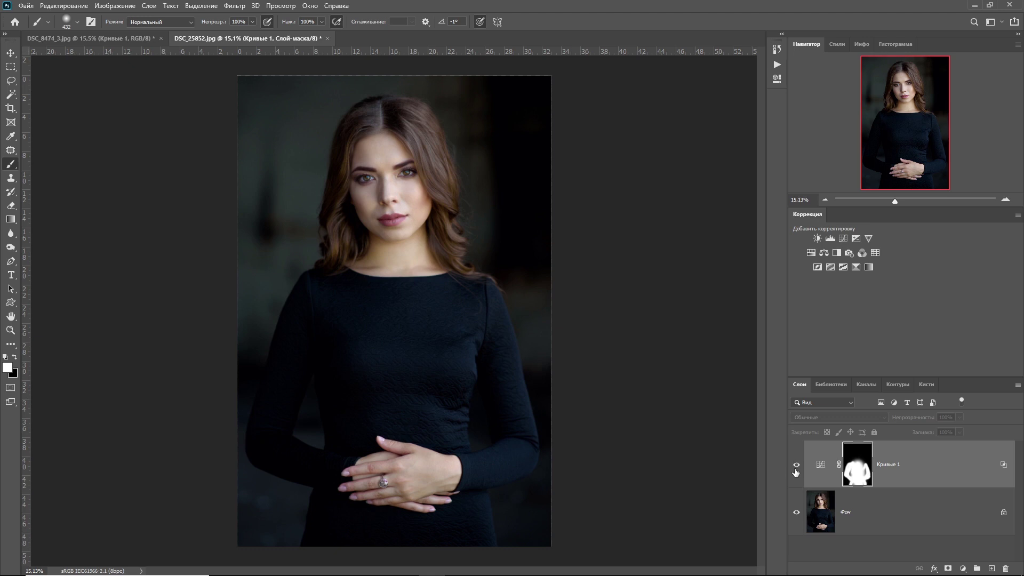
scroll(523, 360, "down", 3)
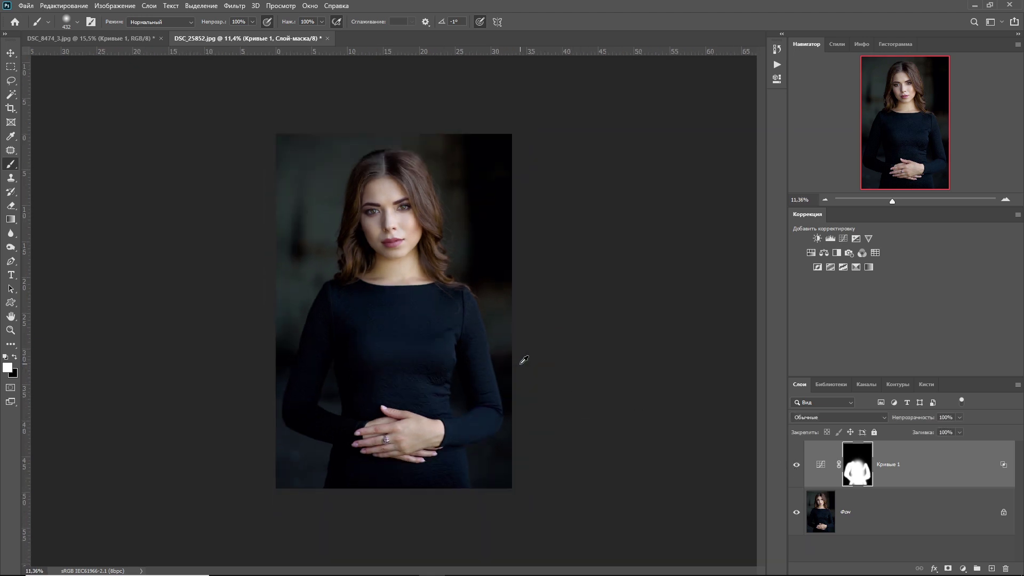
scroll(437, 336, "up", 3)
left_click(796, 465)
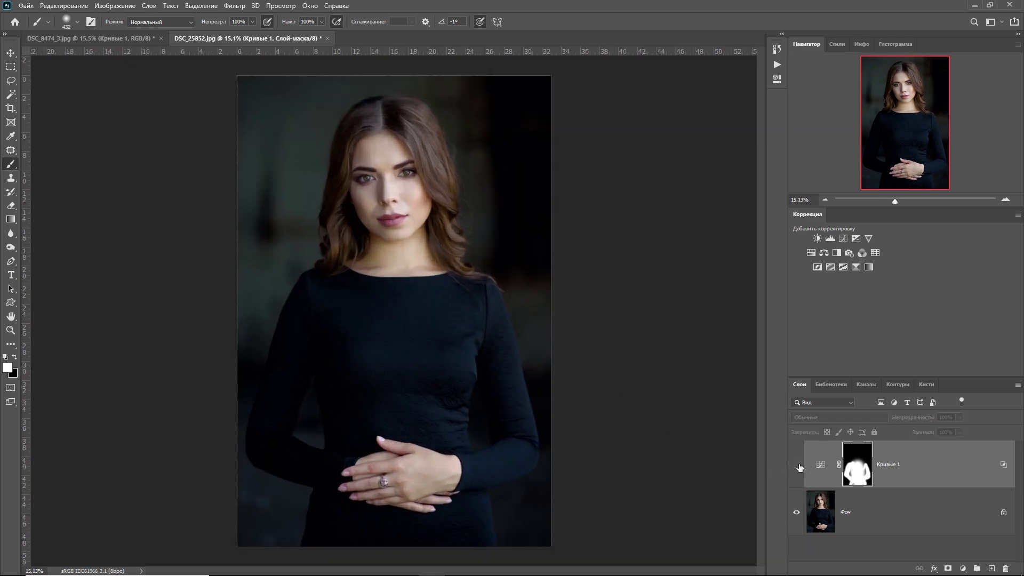
left_click(822, 464)
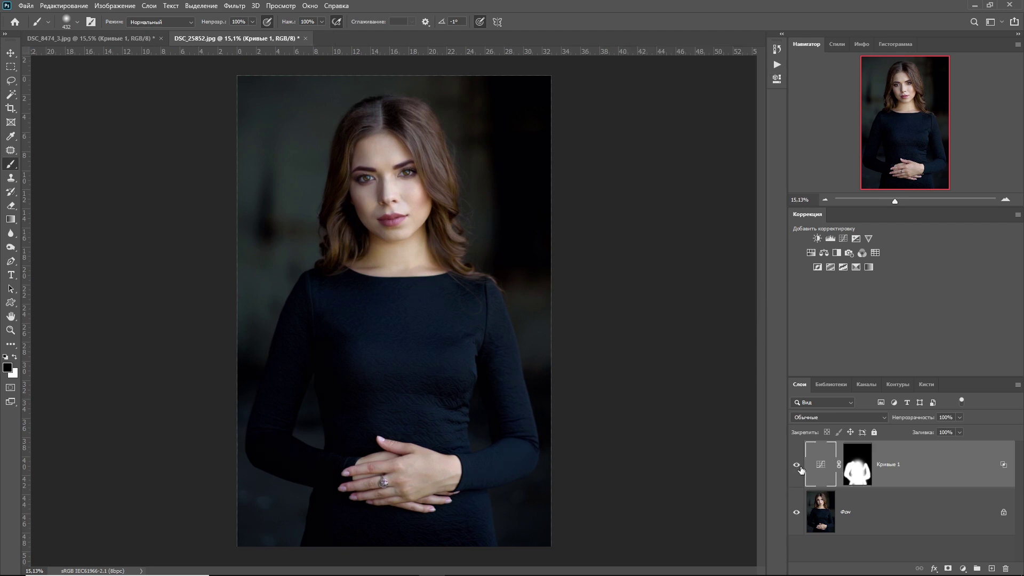